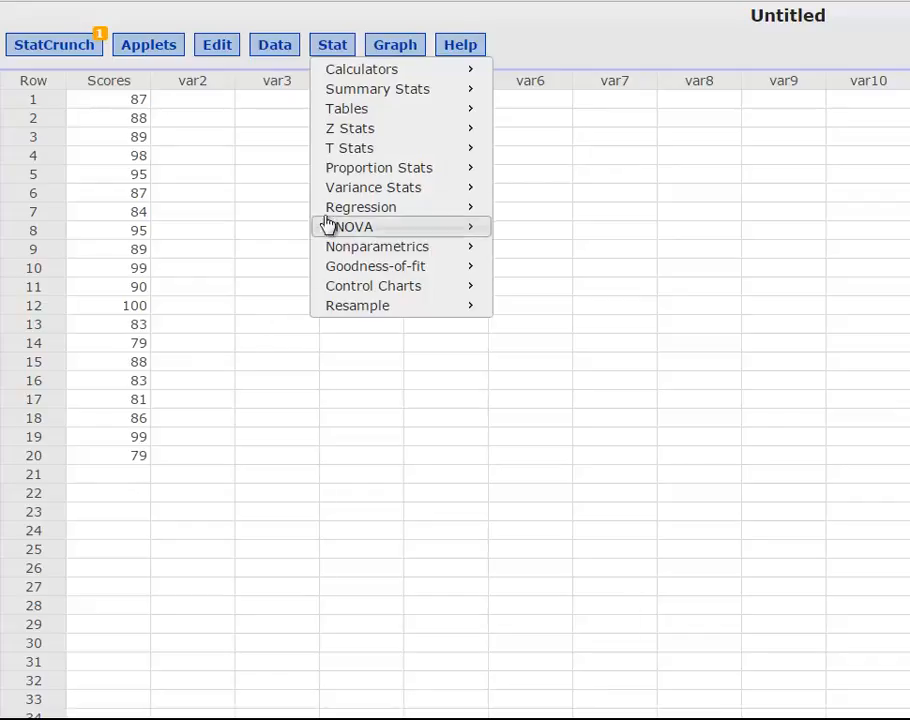
Compute the column summary statistics for the Scores column with the default set of statistics.
mouse_move(345, 95)
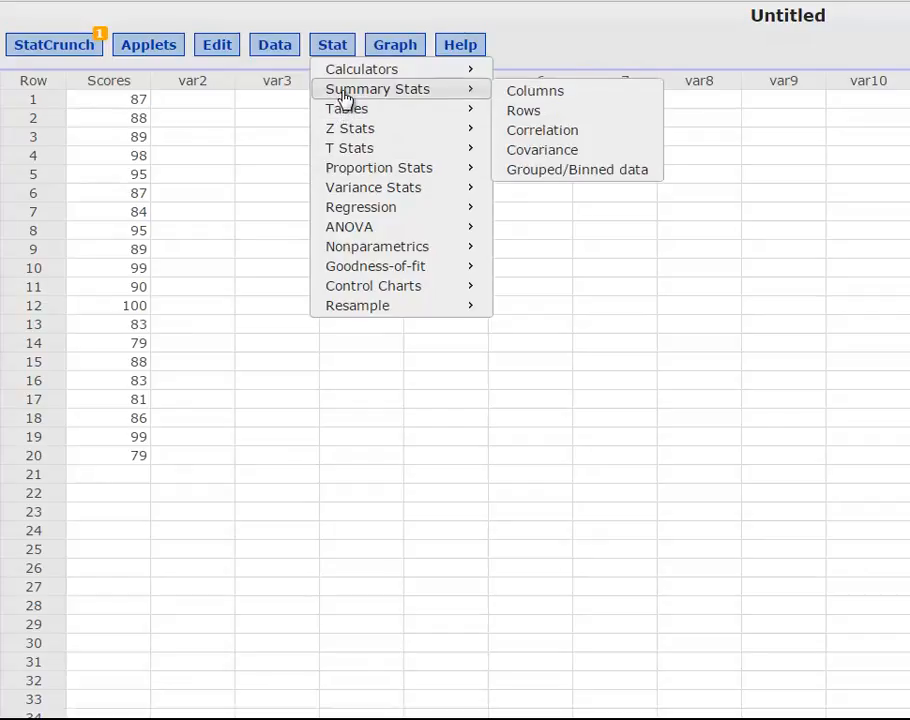
click(527, 92)
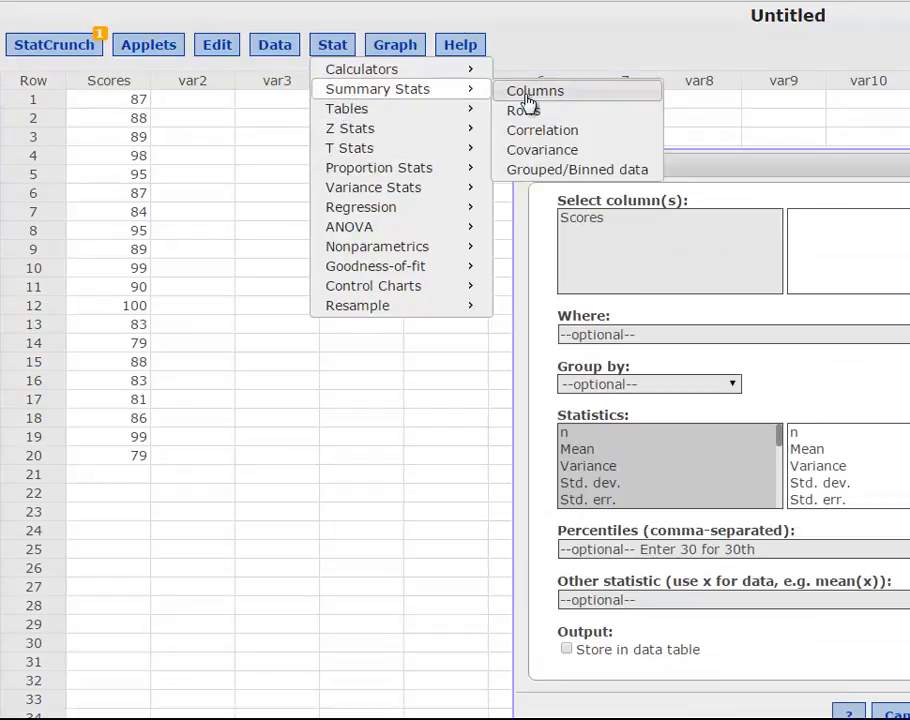
click(589, 221)
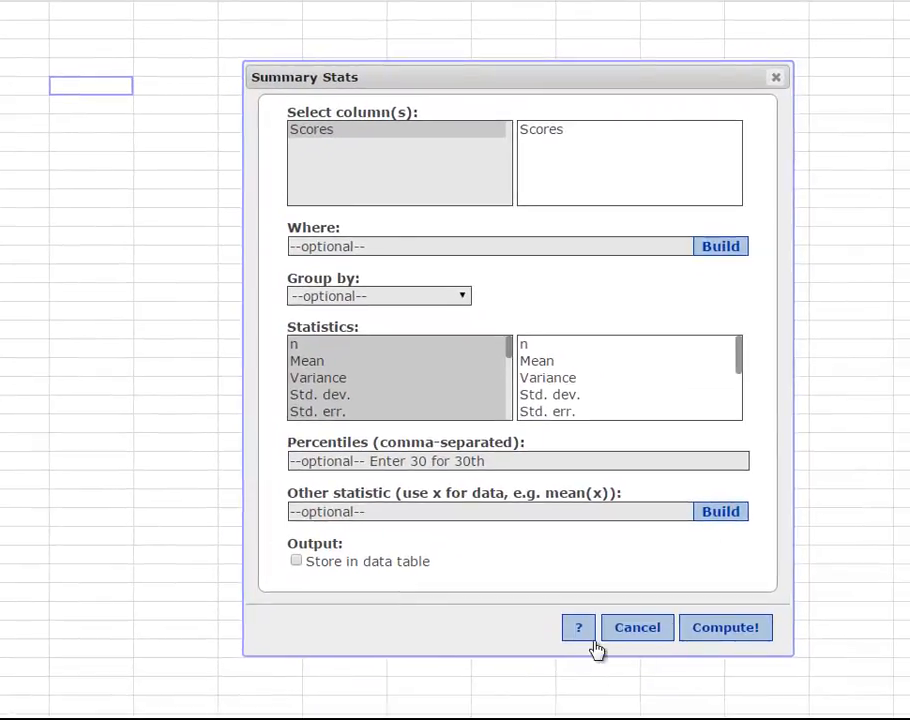
click(713, 634)
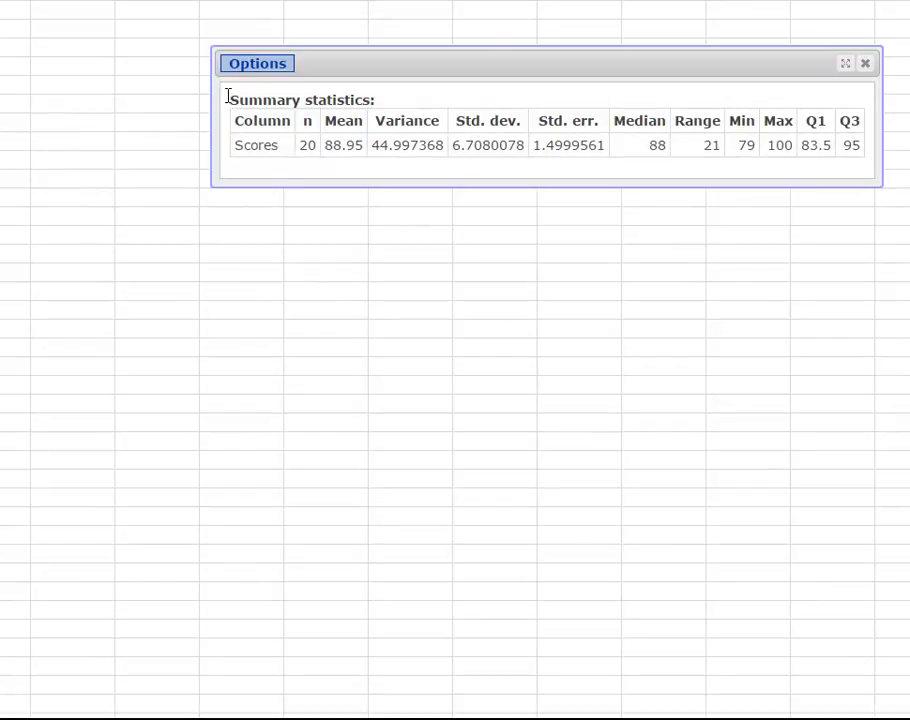
Copy the whole summary statistics table and paste it below part a in the Word document, keeping source formatting.
drag(229, 96, 875, 152)
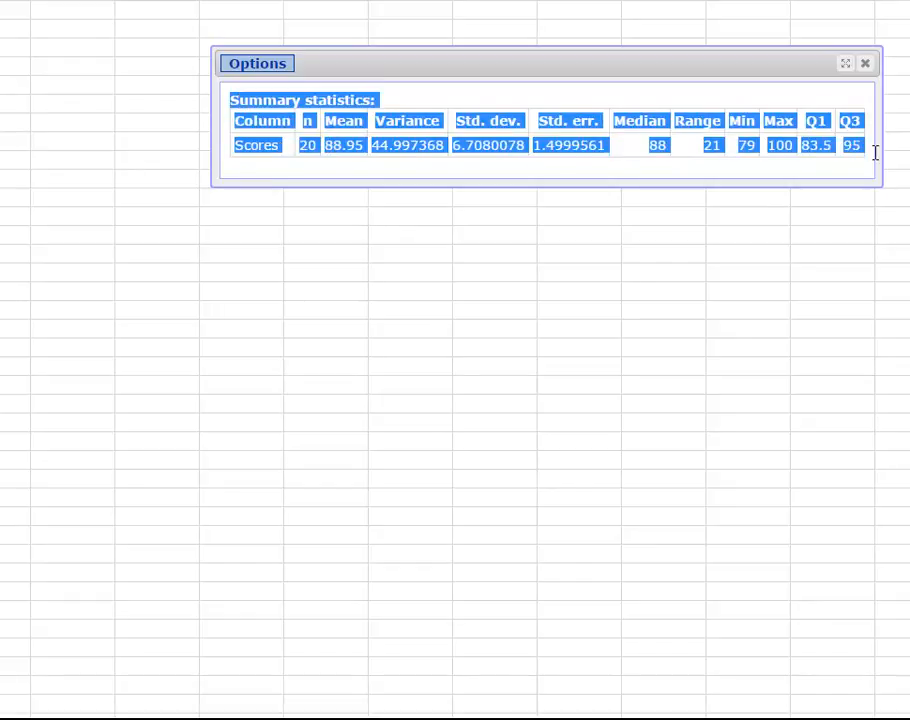
right_click(415, 121)
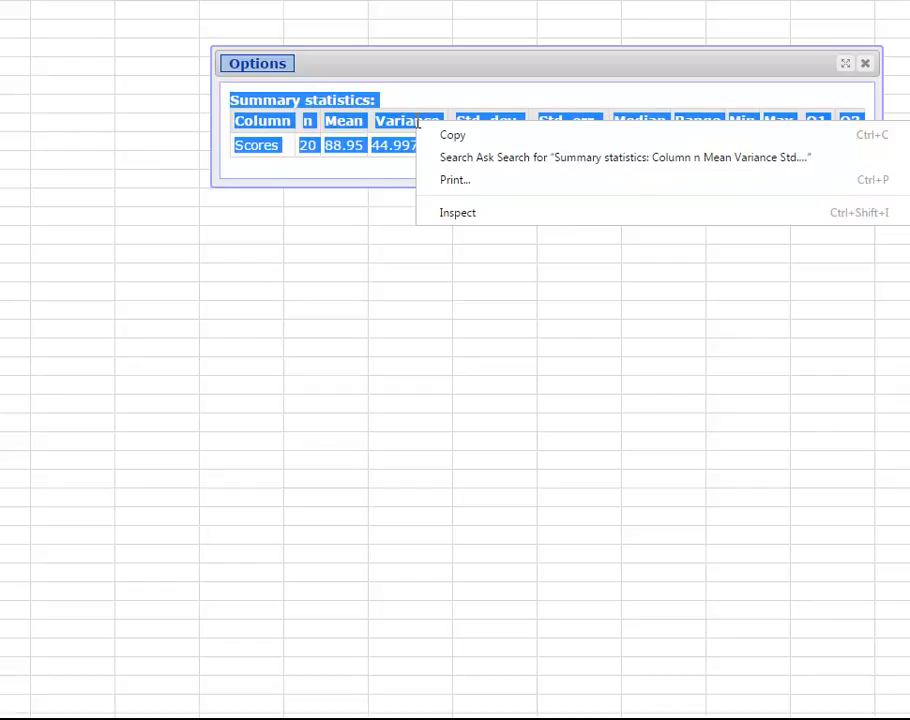
click(450, 136)
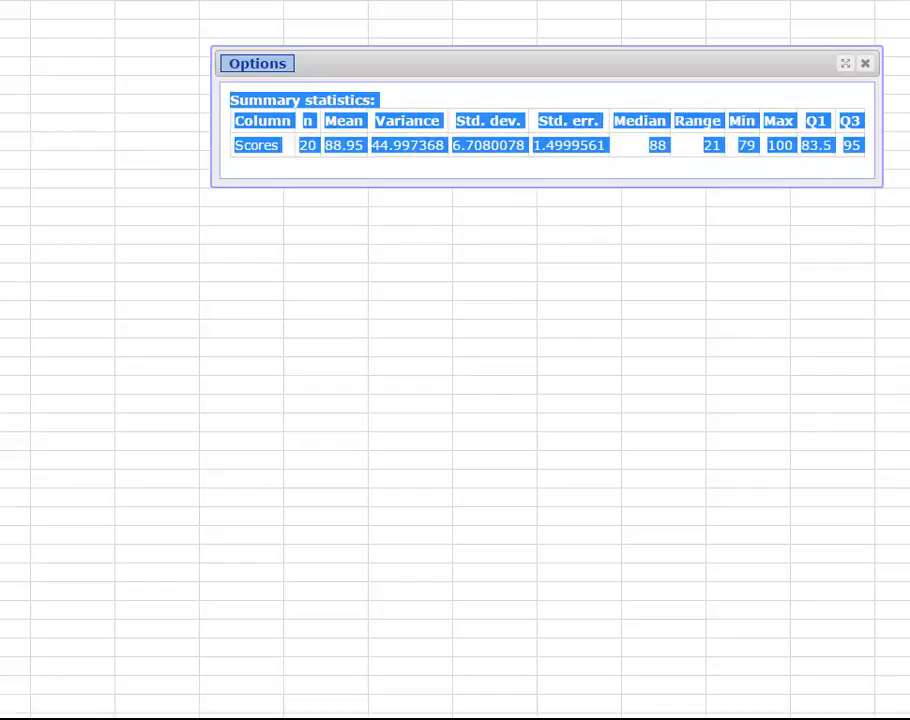
key(alt+Tab)
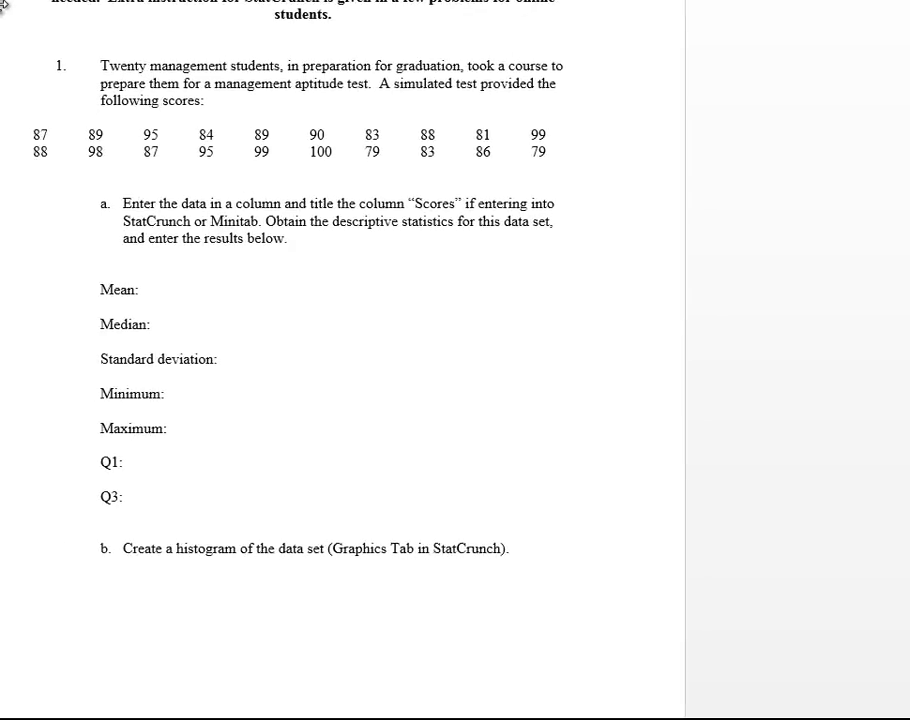
right_click(35, 272)
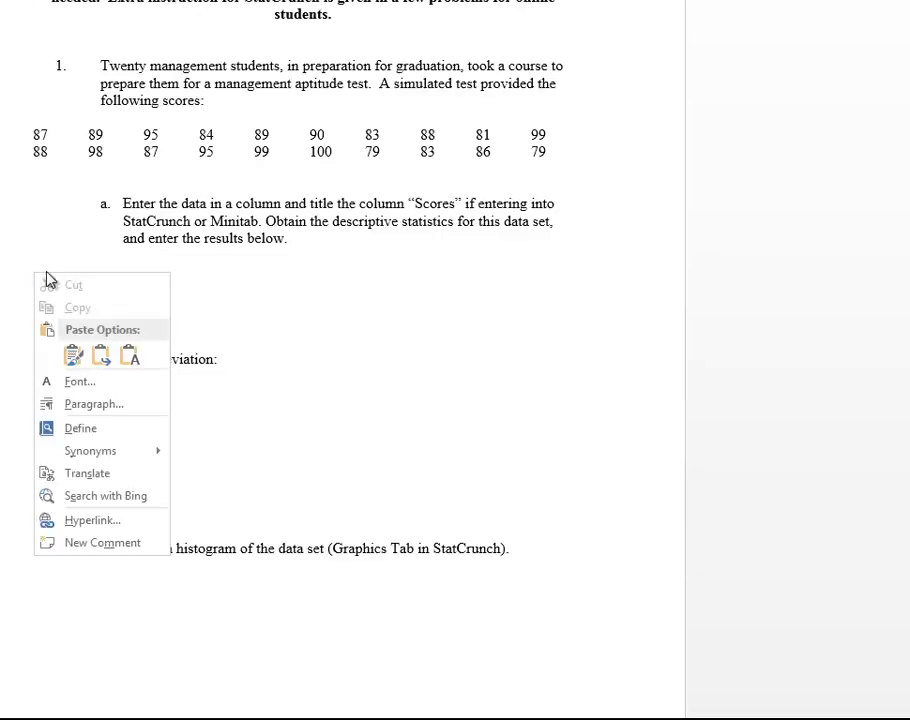
click(102, 357)
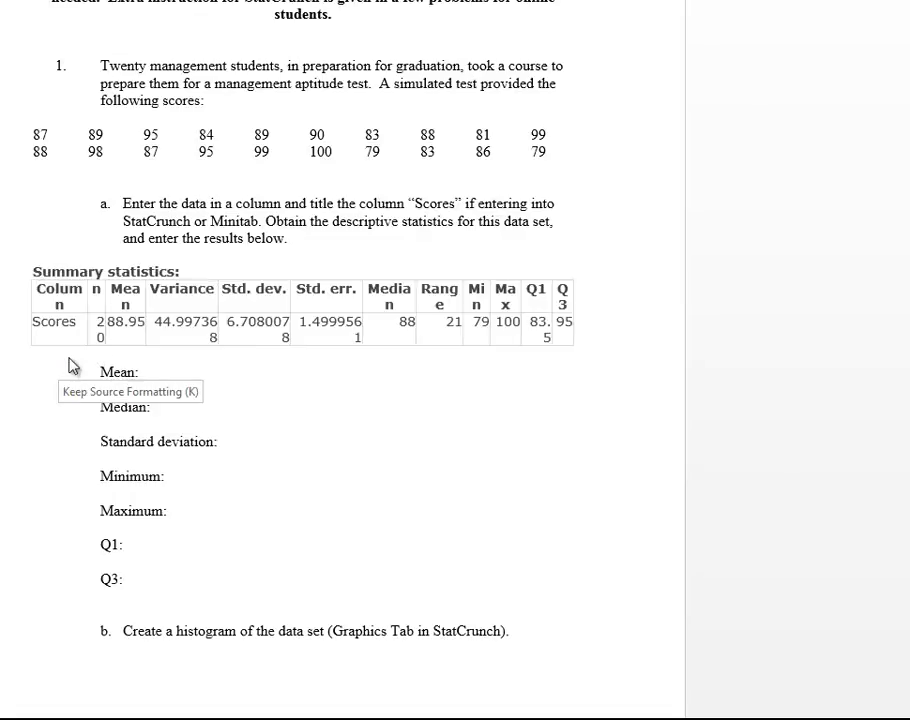
click(72, 366)
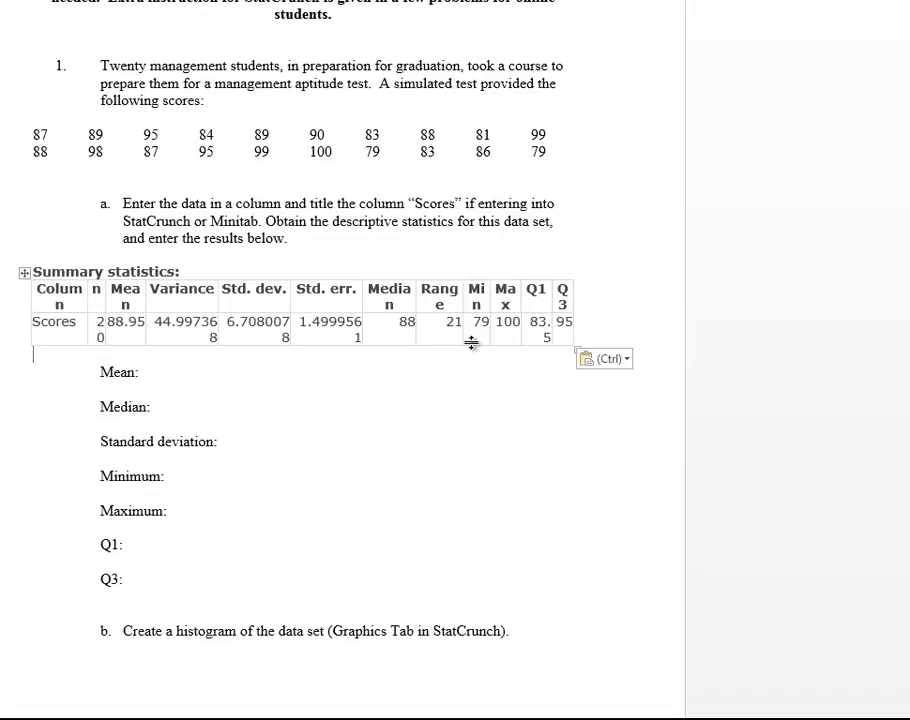
AutoFit the pasted summary statistics table to its contents so that each heading and value fits on one line.
right_click(24, 272)
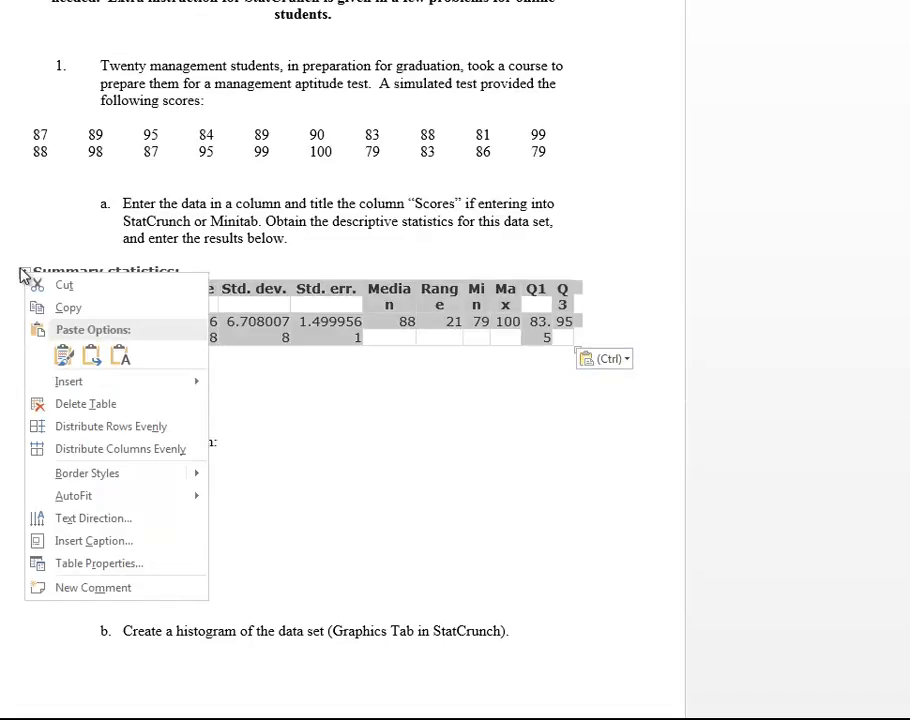
click(151, 215)
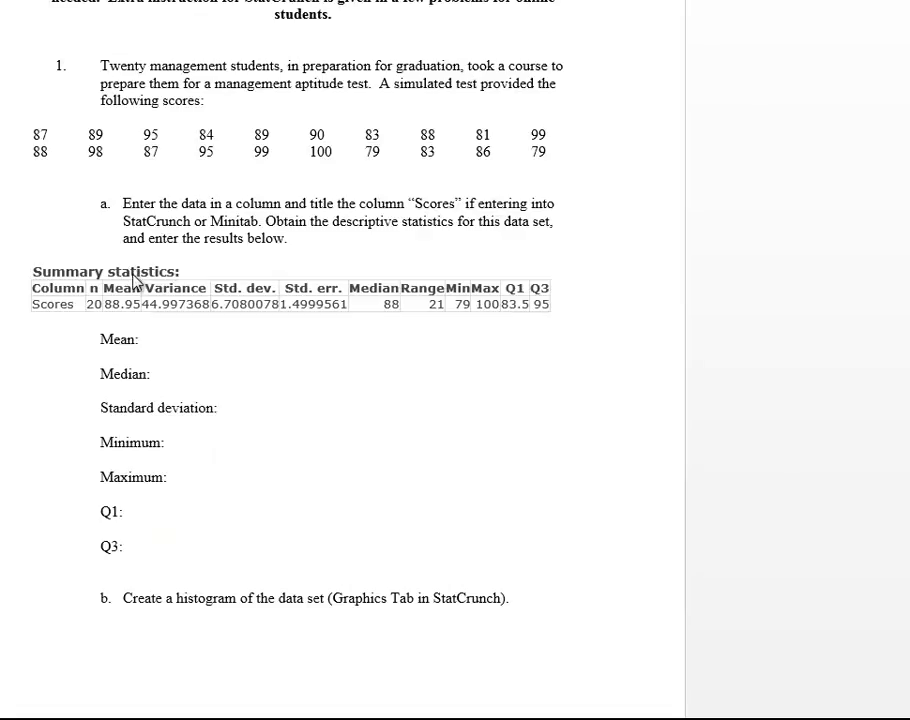
click(133, 273)
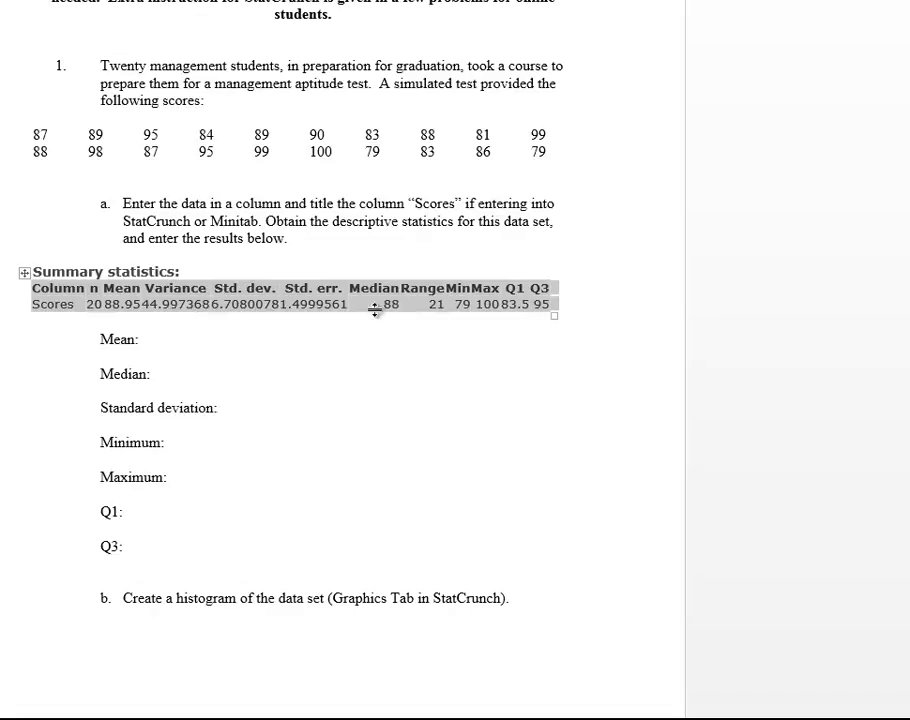
click(595, 311)
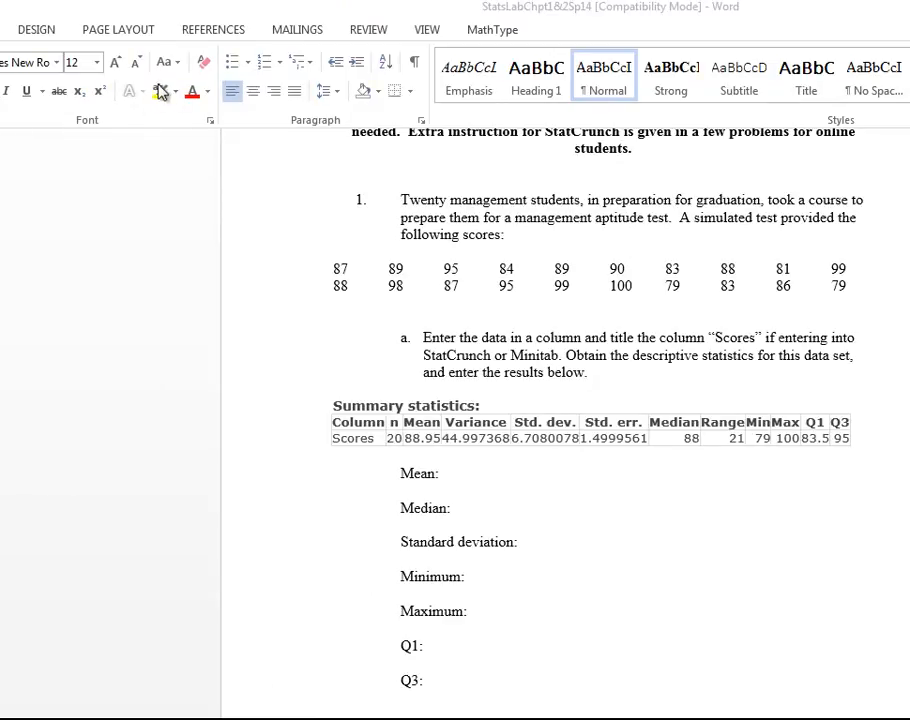
Highlight the Mean and Std. dev. headings and values in yellow, and enter 88.95 as the Mean answer below the table.
click(177, 91)
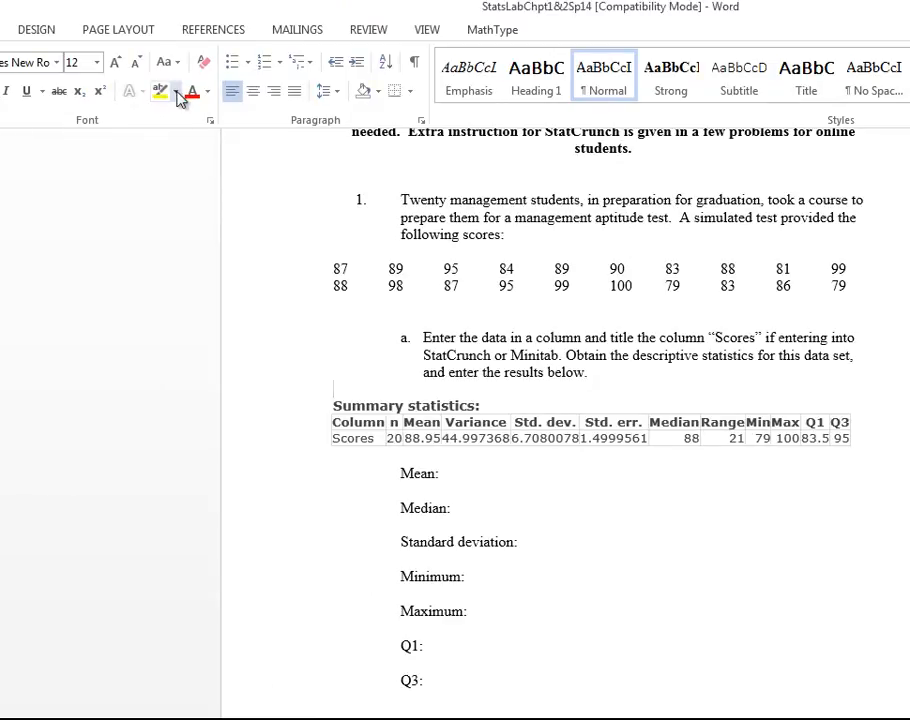
click(162, 91)
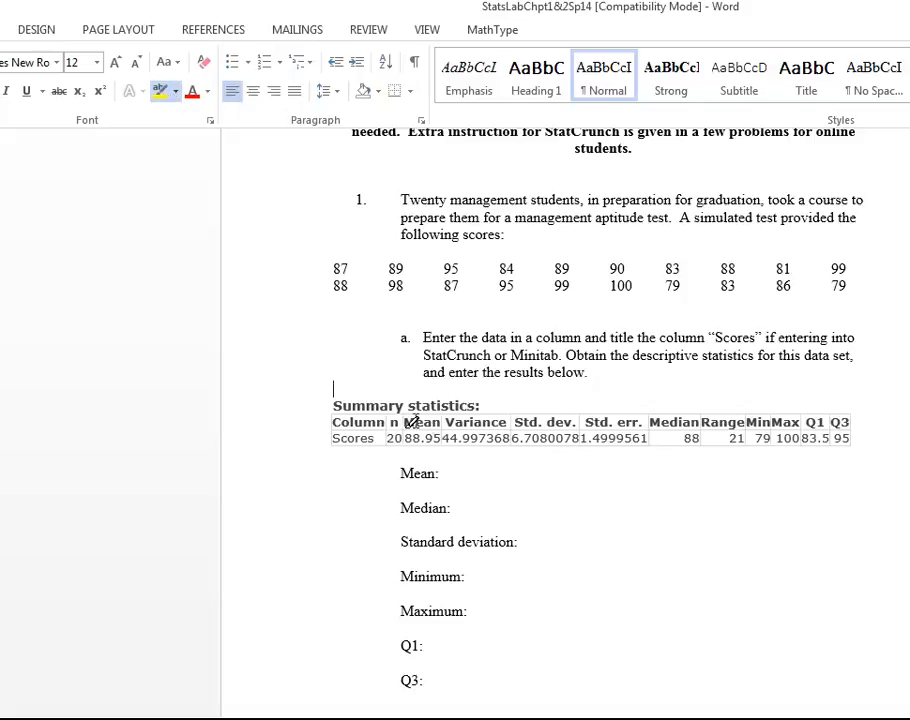
mouse_move(406, 426)
mouse_down()
mouse_move(441, 421)
mouse_move(416, 438)
mouse_move(441, 438)
mouse_up()
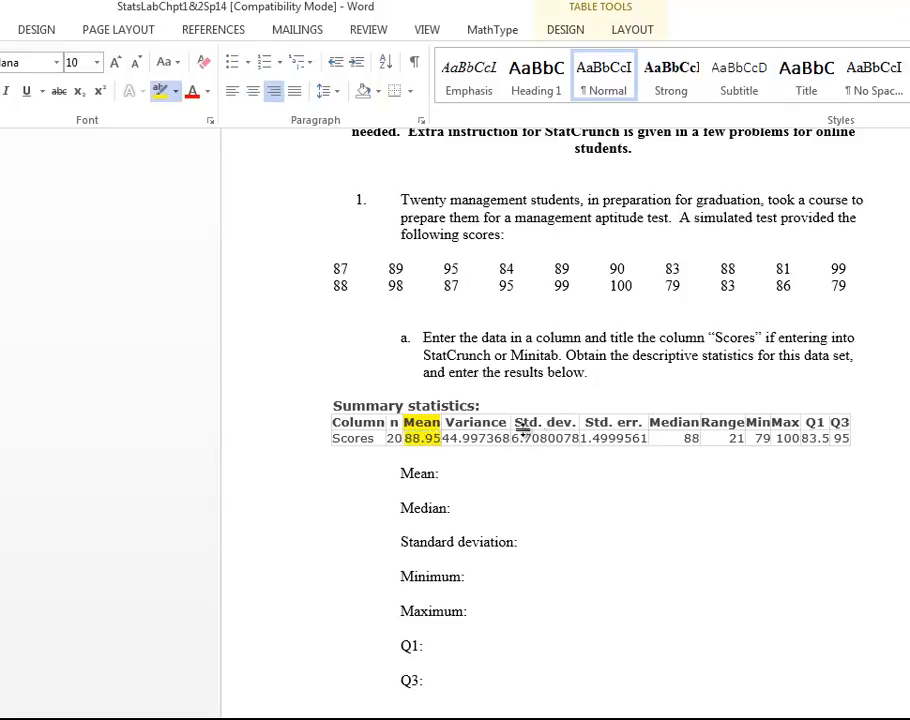
drag(516, 424, 578, 424)
drag(511, 438, 581, 437)
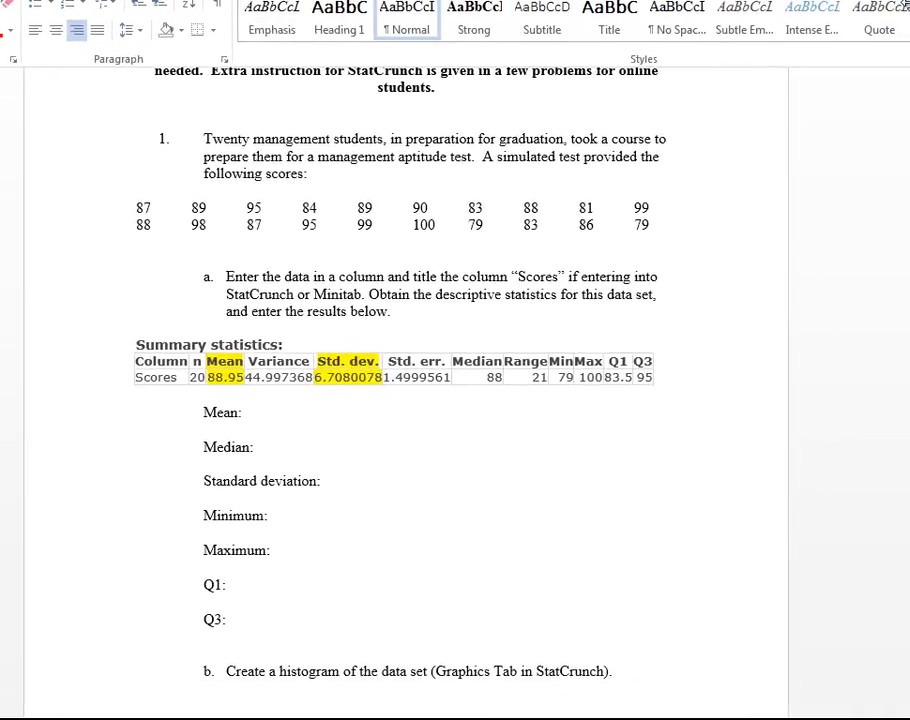
click(271, 415)
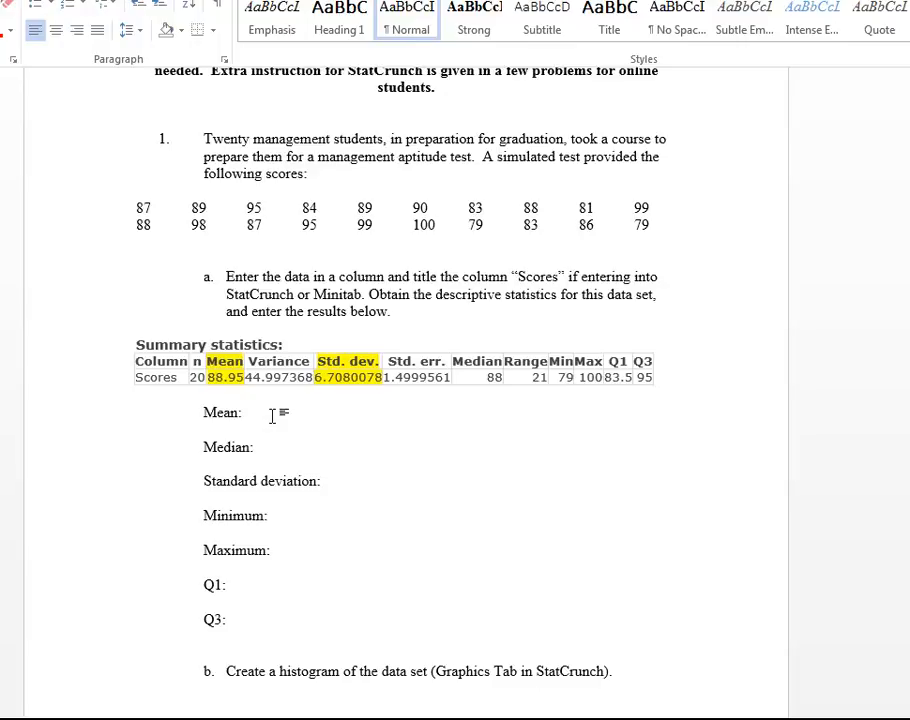
text(88.95)
Switch to StatCrunch, close the summary results and compute a stem and leaf plot of the Scores column with extreme-only outlier trimming.
key(alt+Tab)
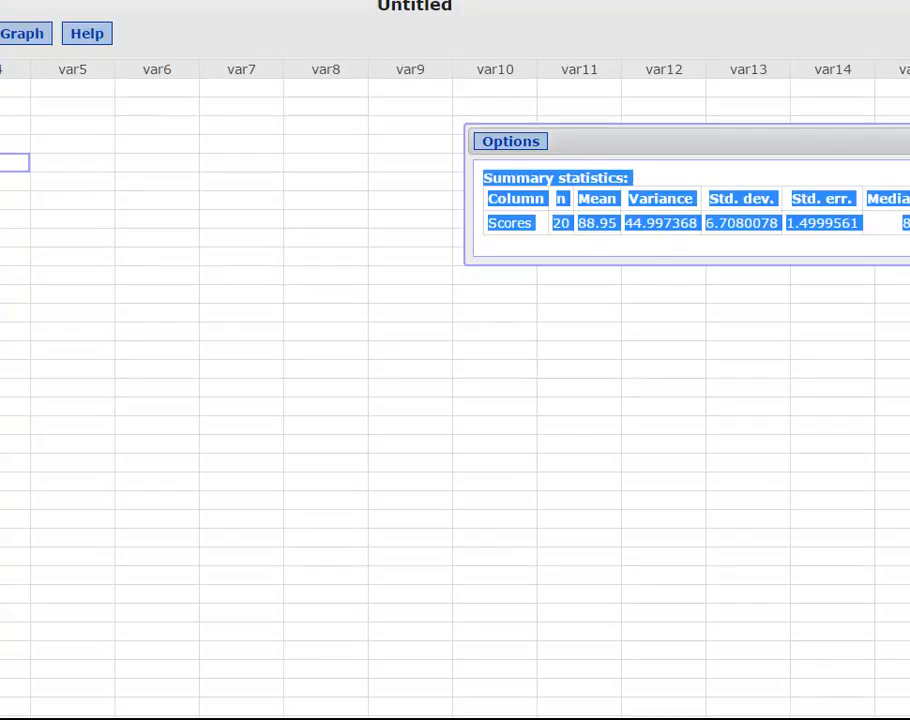
click(905, 141)
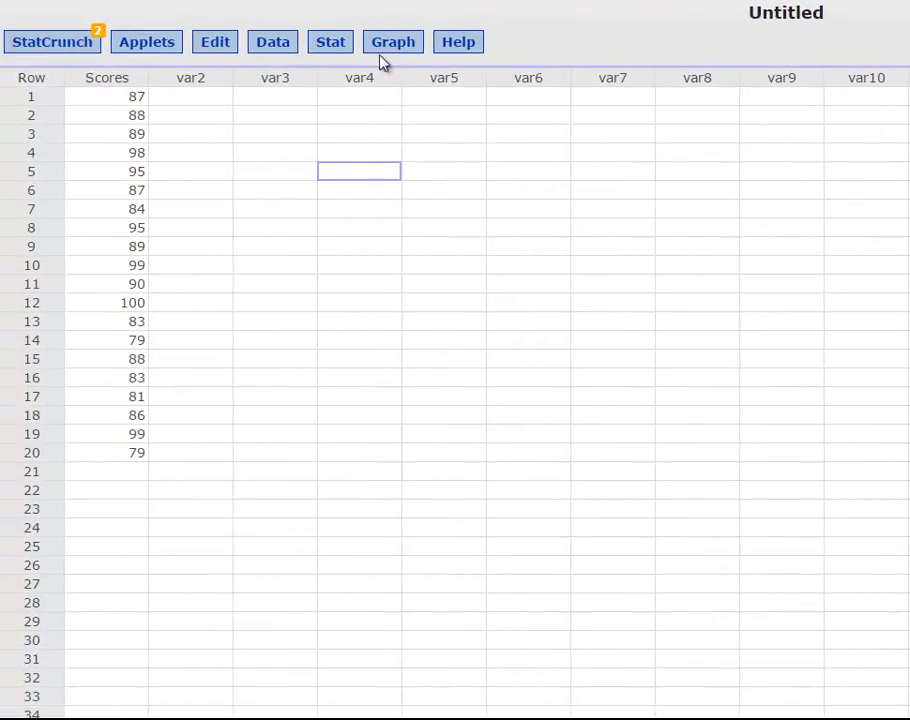
click(392, 50)
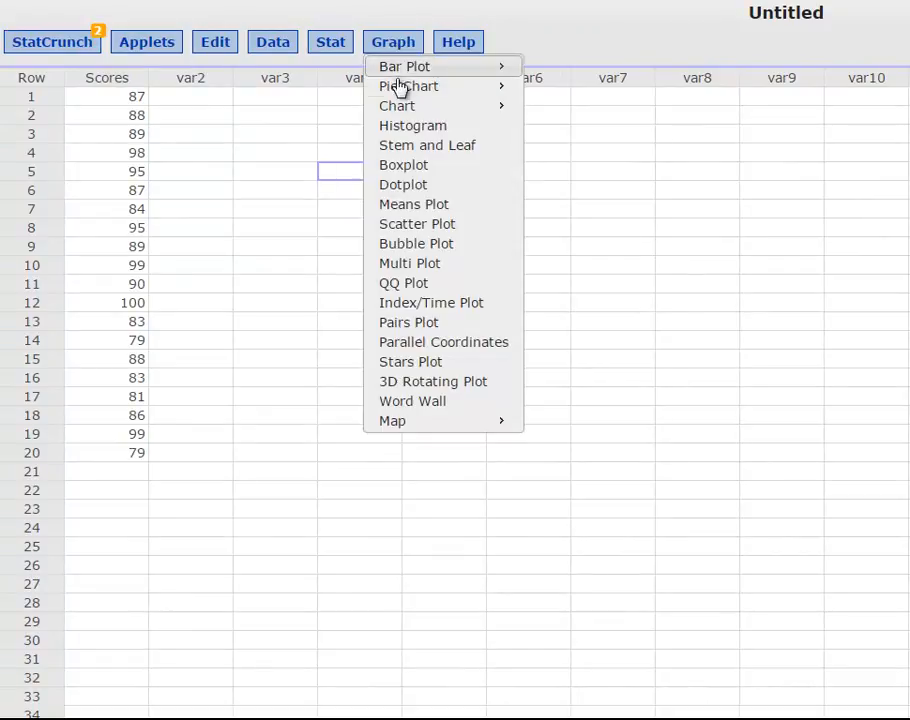
click(400, 152)
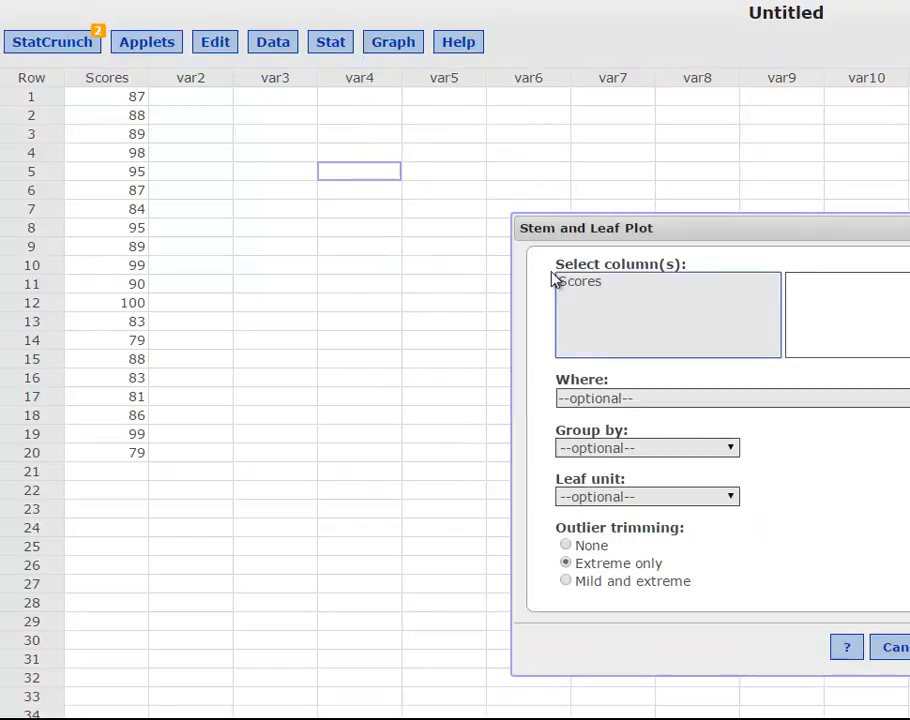
click(589, 285)
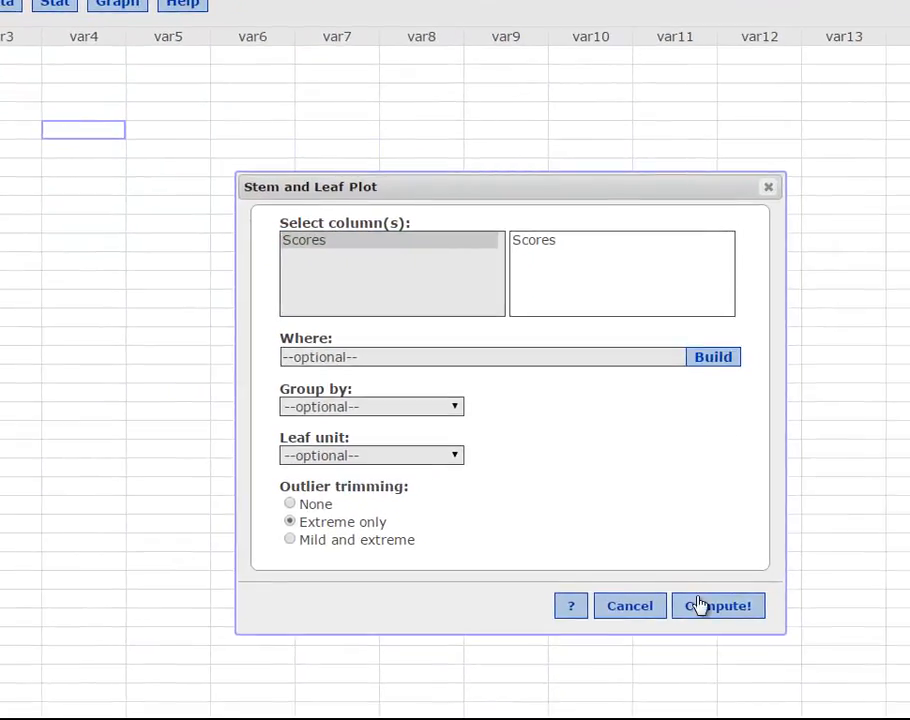
click(697, 607)
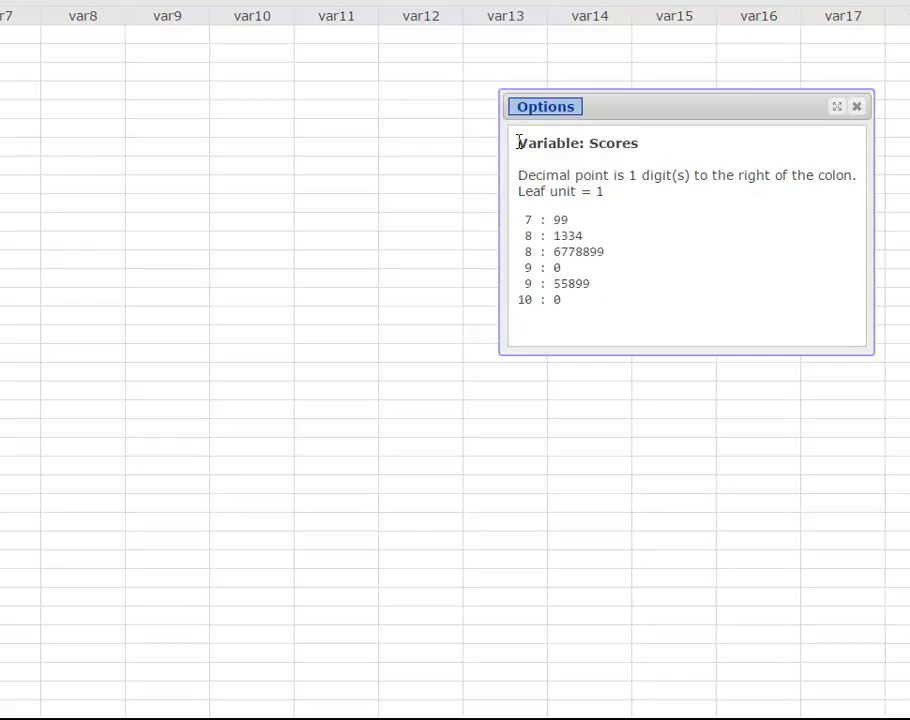
Copy the complete stem and leaf output and paste it below part b in the Word document, keeping source formatting.
drag(517, 142, 564, 308)
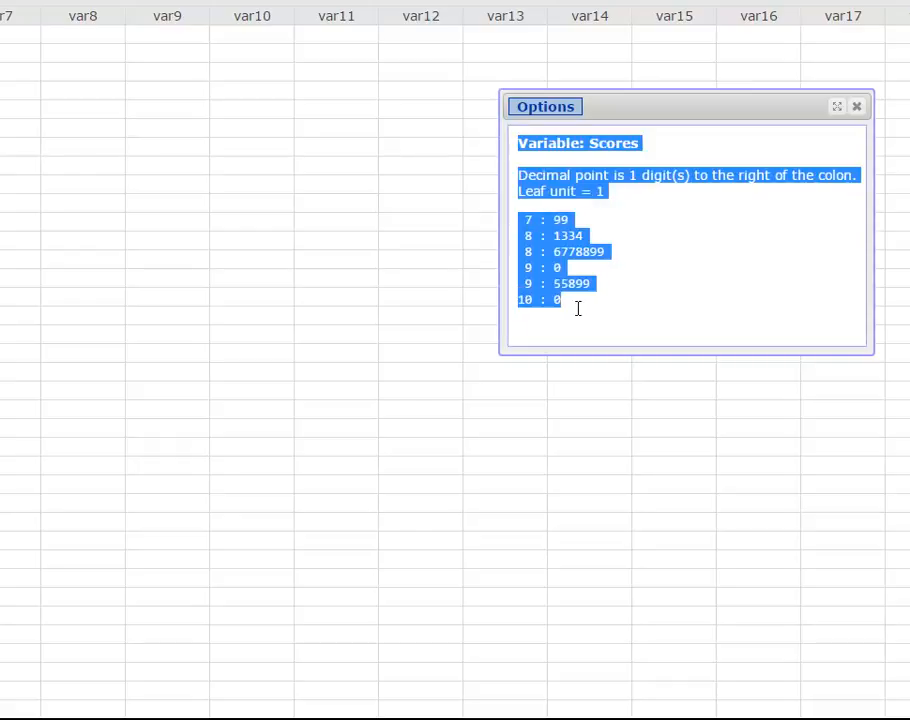
right_click(541, 187)
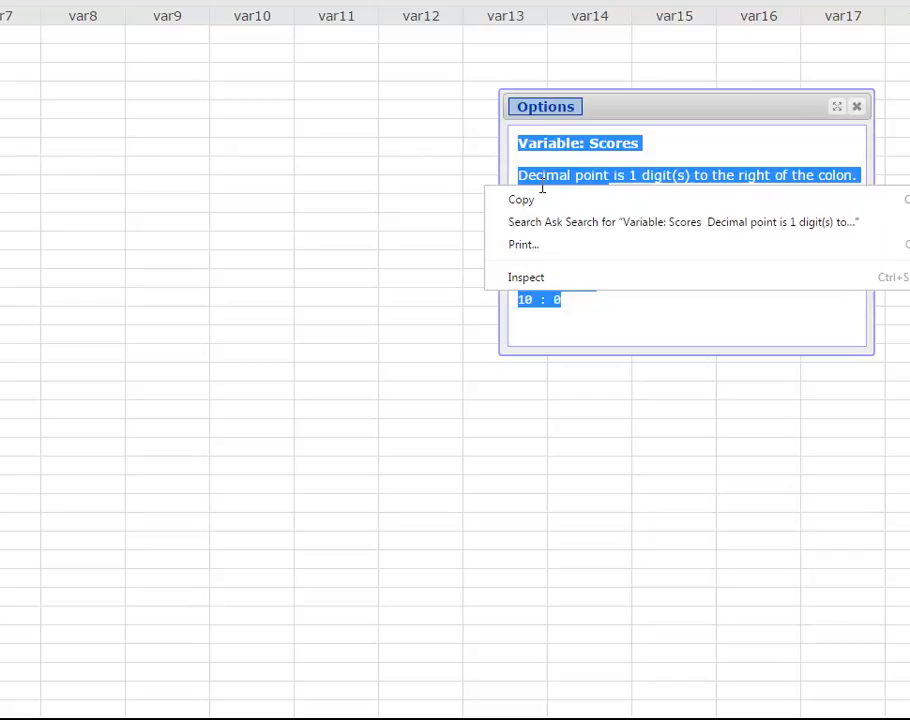
click(521, 200)
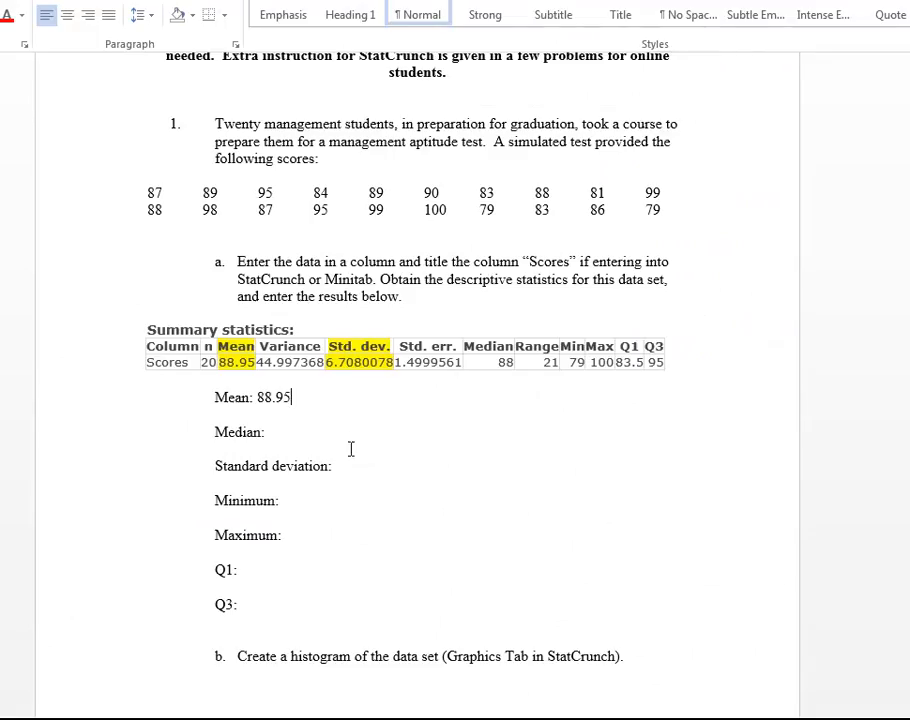
scroll(469, 546, down, 3)
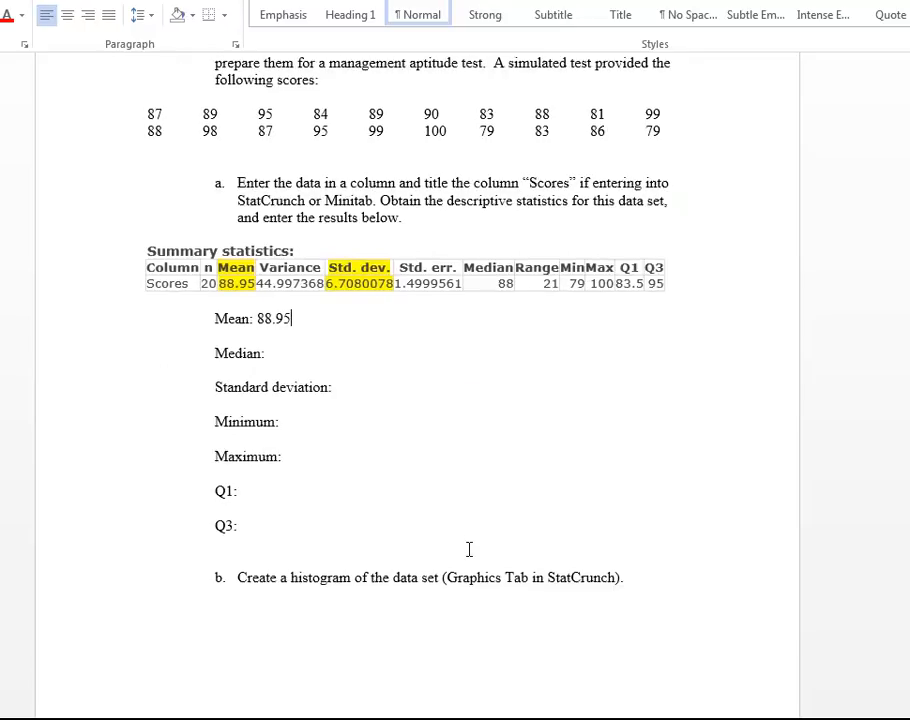
scroll(483, 578, down, 2)
click(248, 473)
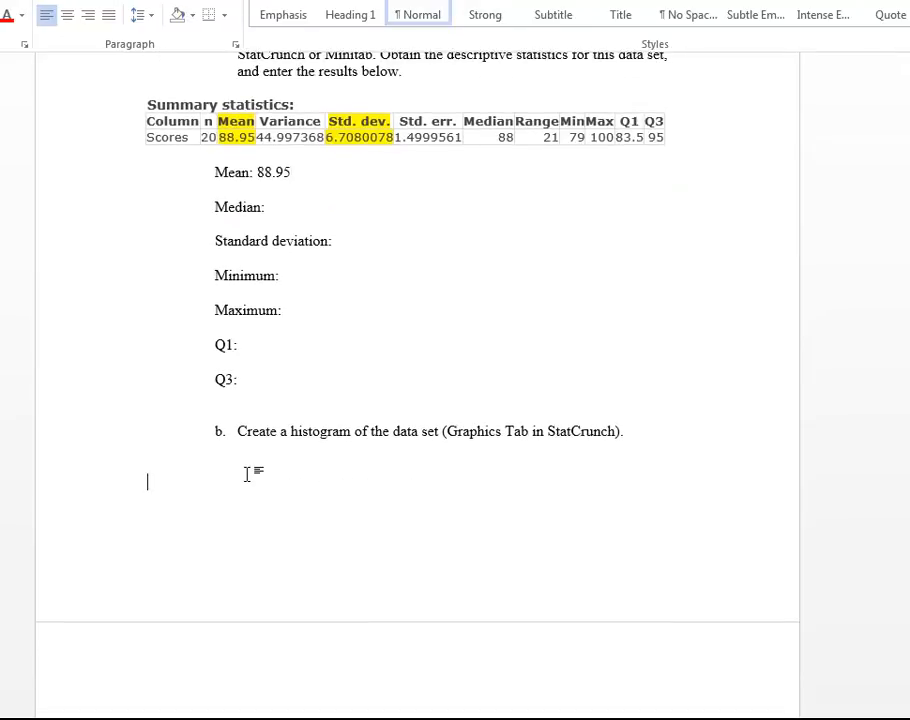
right_click(152, 480)
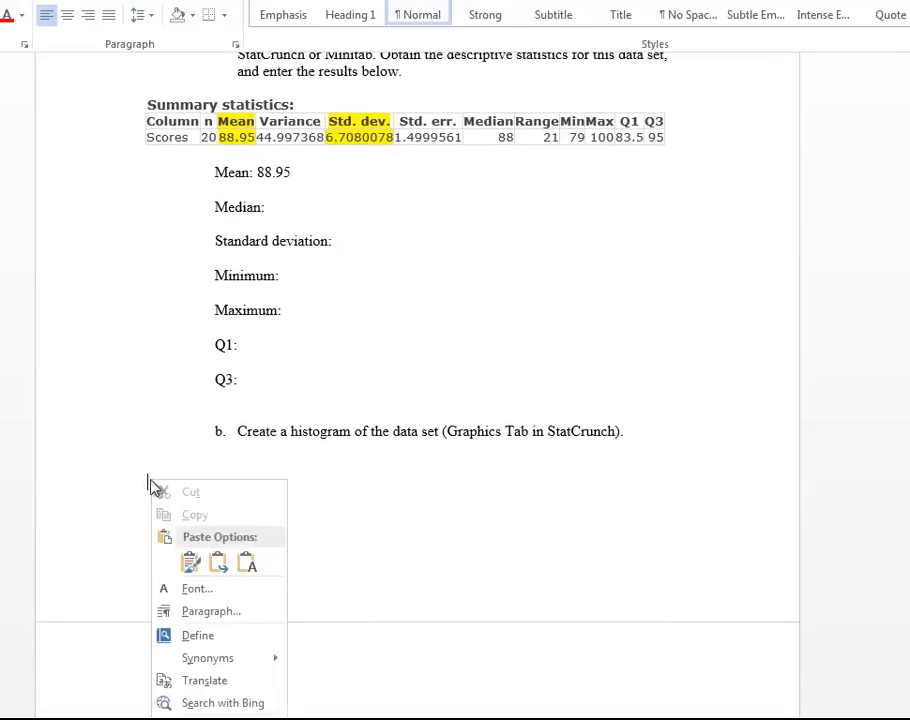
click(189, 561)
scroll(355, 549, down, 4)
scroll(400, 525, down, 2)
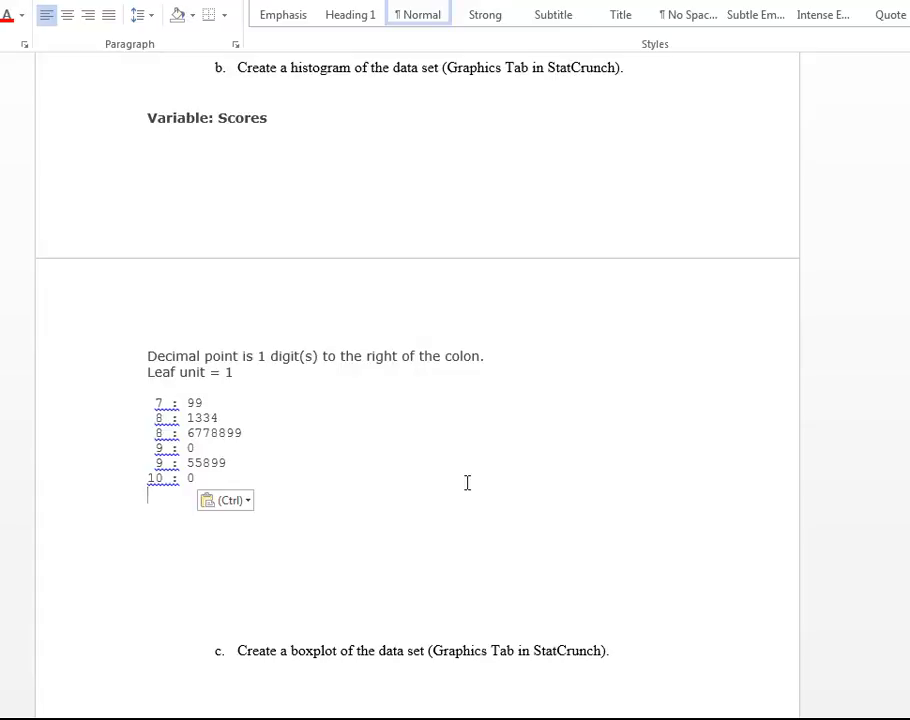
scroll(468, 483, down, 2)
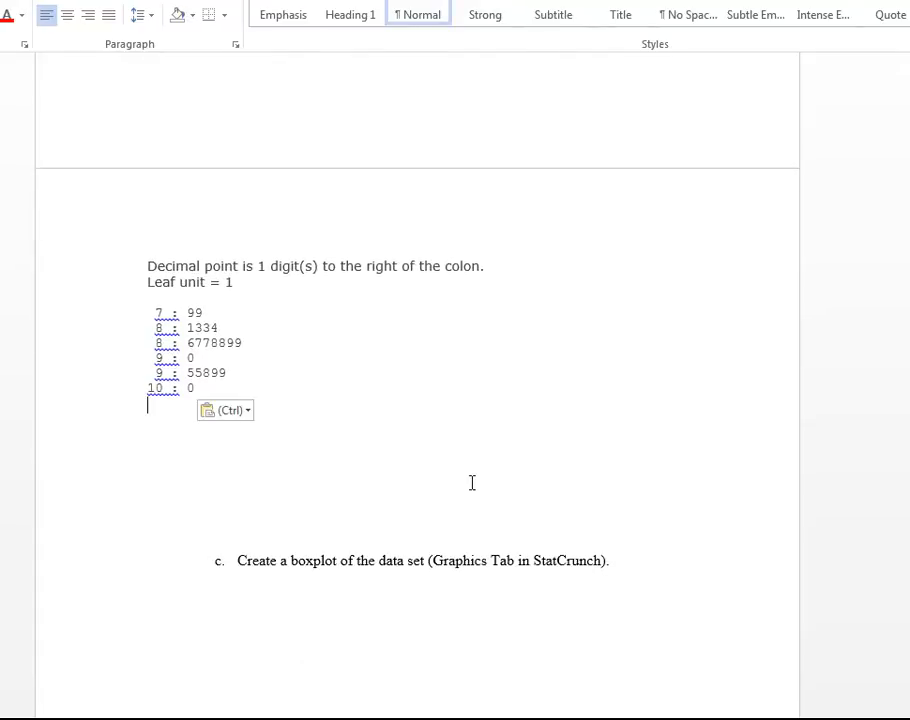
scroll(471, 482, up, 3)
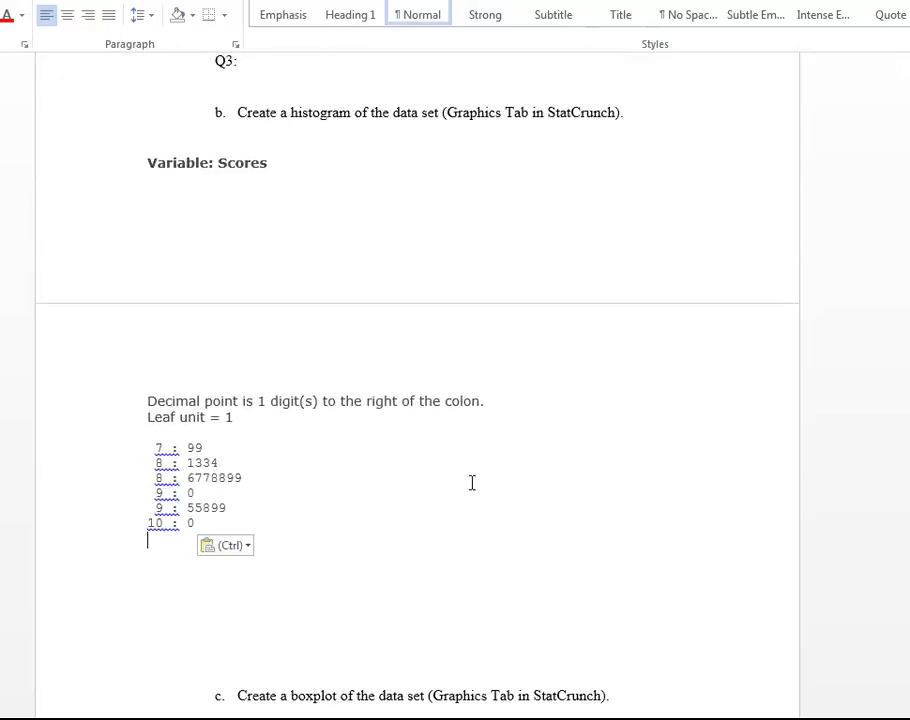
Insert an empty unnumbered line directly below the part b histogram question, above the stem and leaf output.
scroll(472, 483, up, 1)
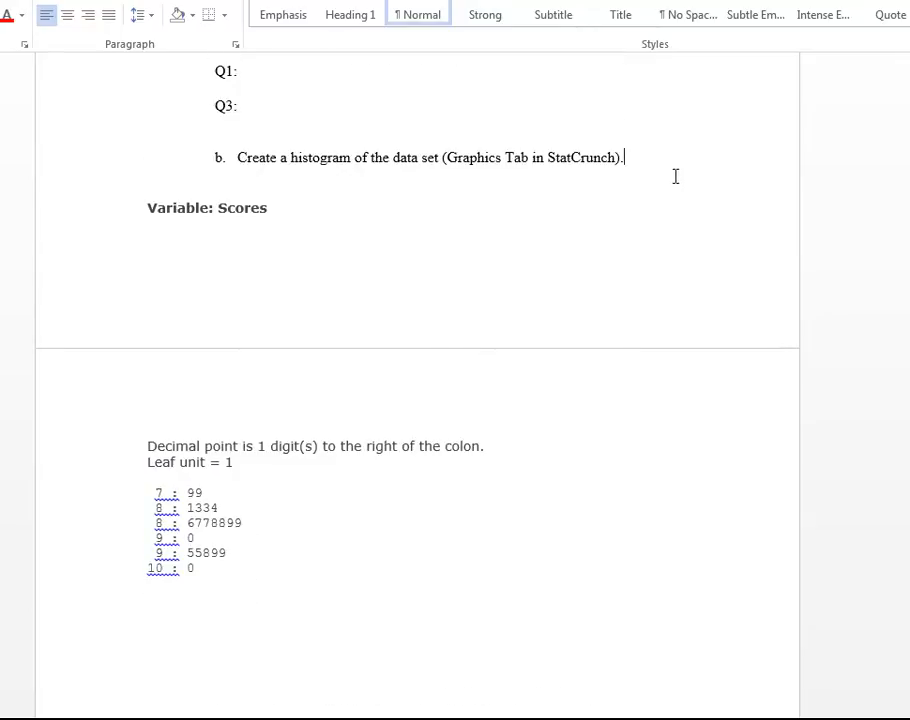
key(Return)
key(BackSpace)
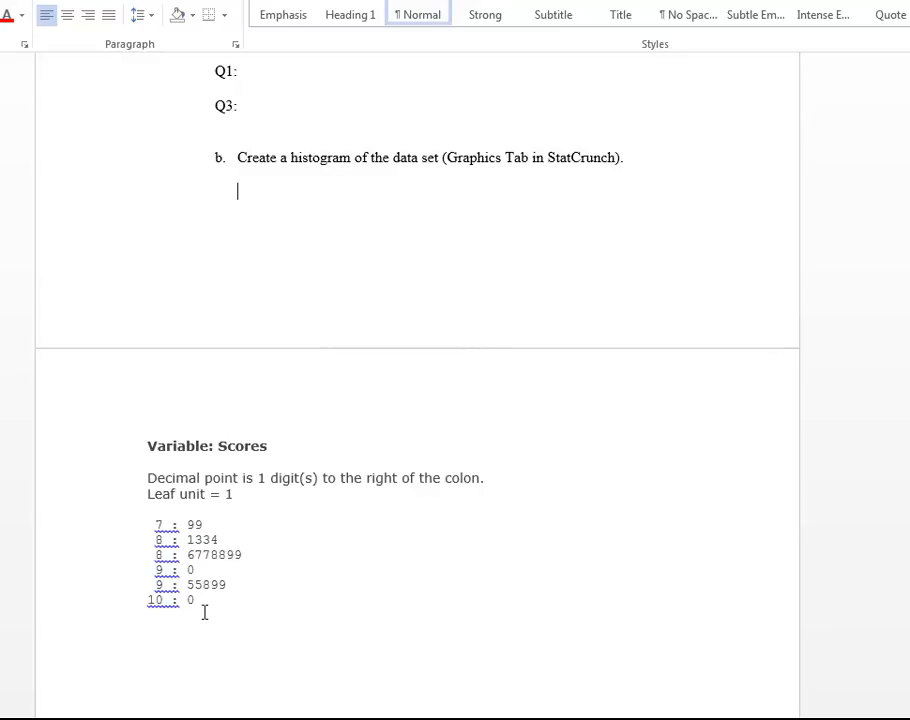
Switch to StatCrunch and compute a frequency histogram of the Scores column with the default settings.
key(alt+Tab)
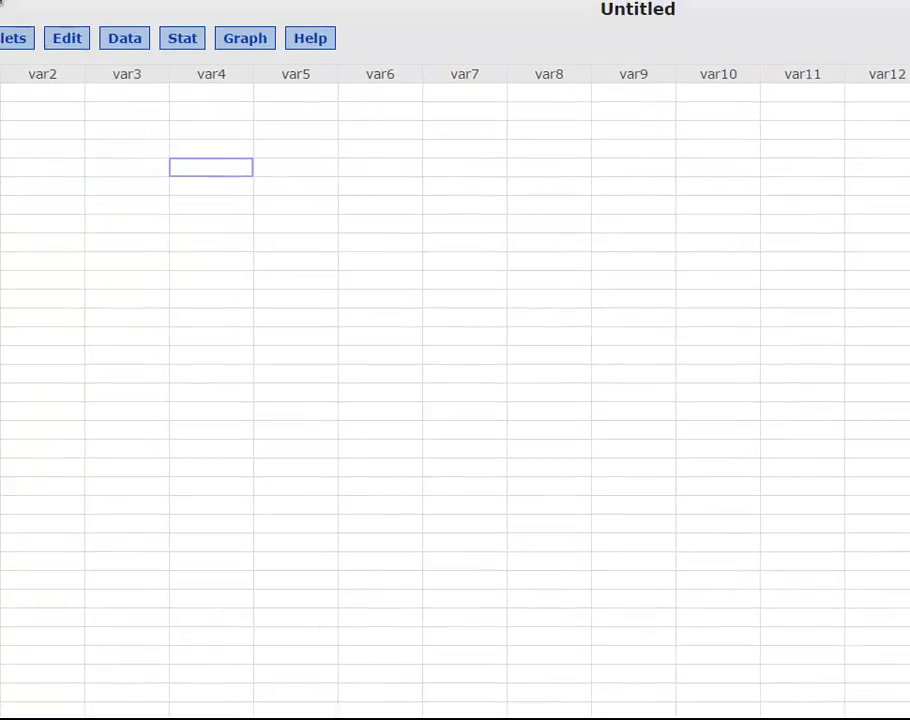
click(315, 72)
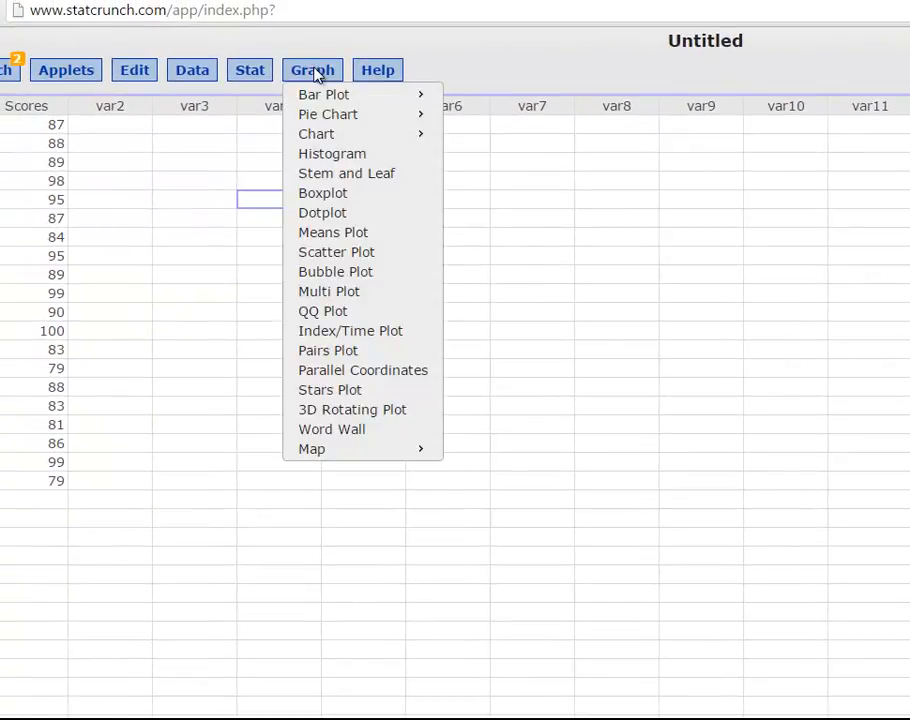
click(328, 155)
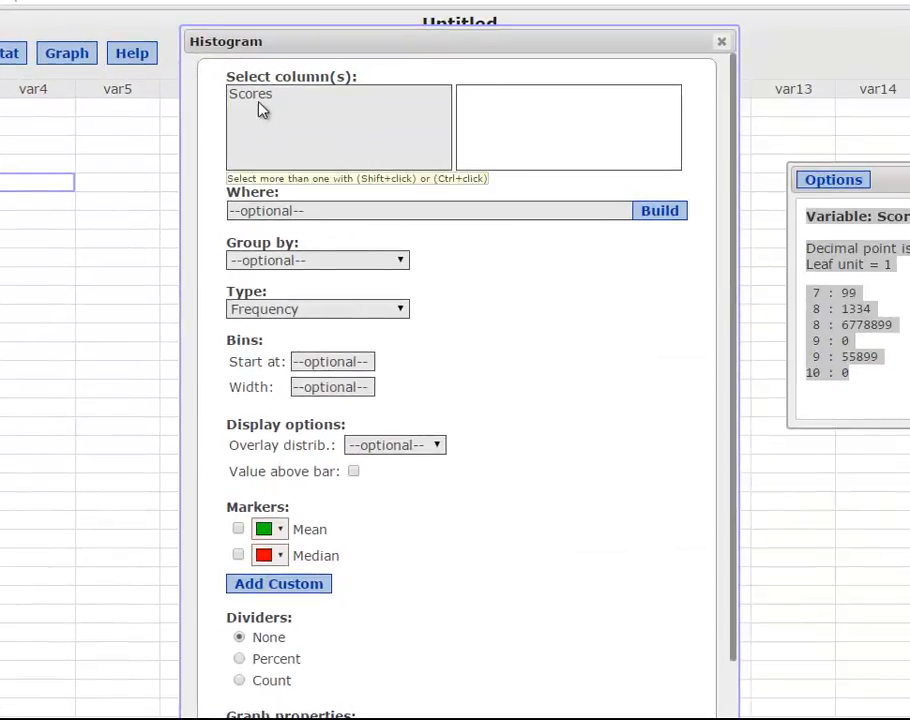
click(254, 96)
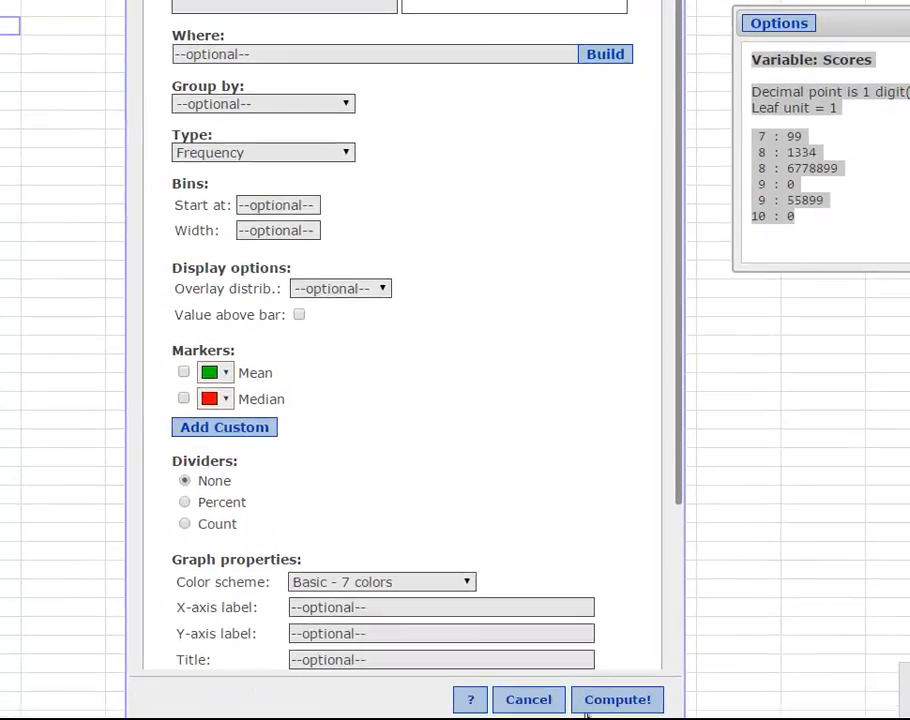
click(603, 700)
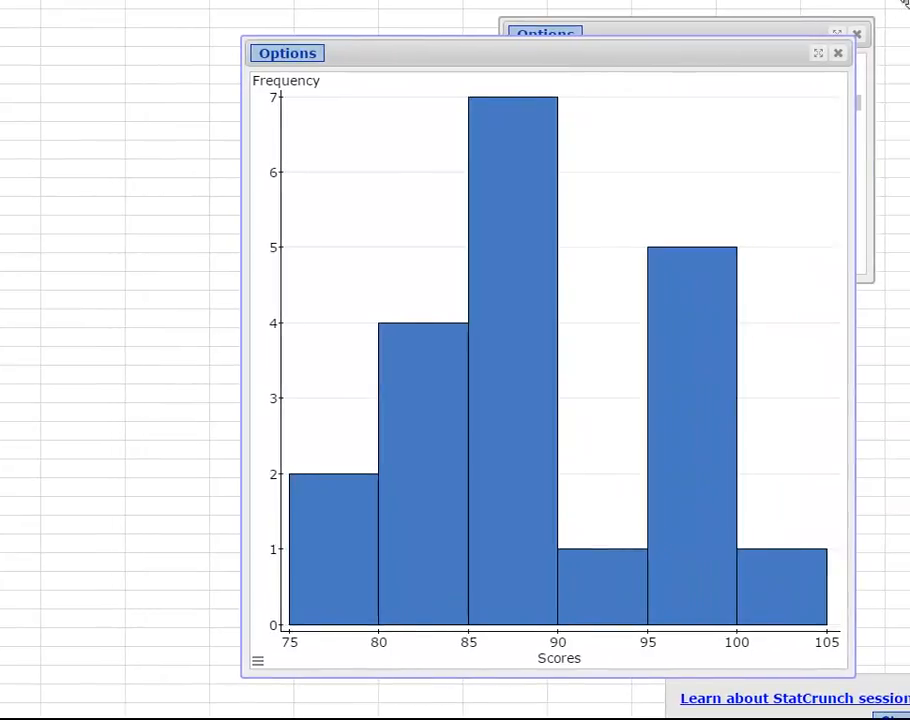
Open the copyable version of the Scores histogram and copy its image.
mouse_move(468, 238)
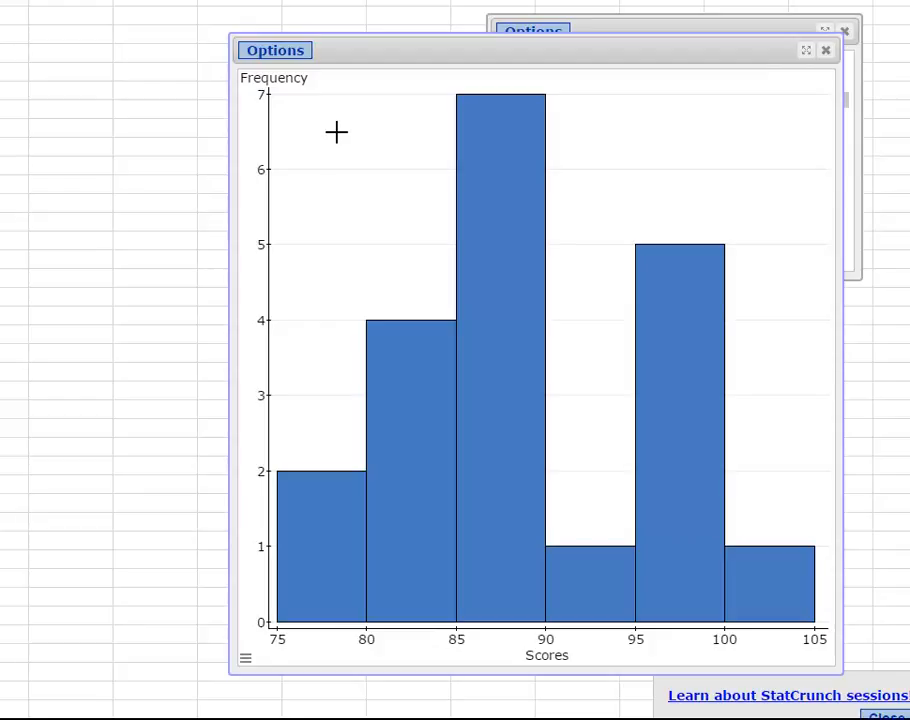
click(287, 59)
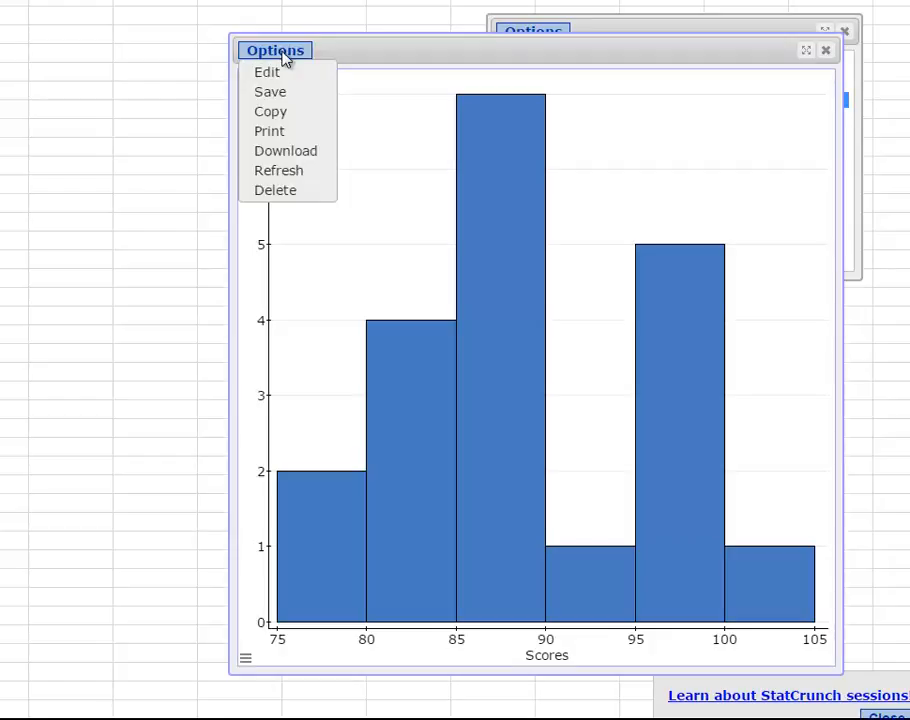
click(274, 113)
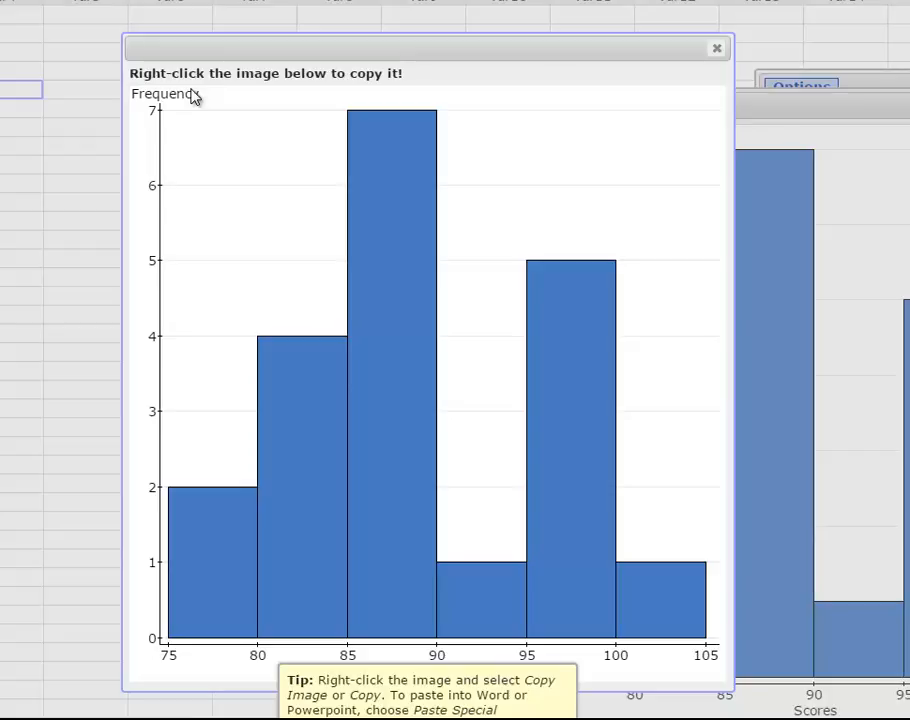
right_click(310, 197)
Switch to Word and paste the histogram below part b with Paste Special as a Device Independent Bitmap.
click(85, 718)
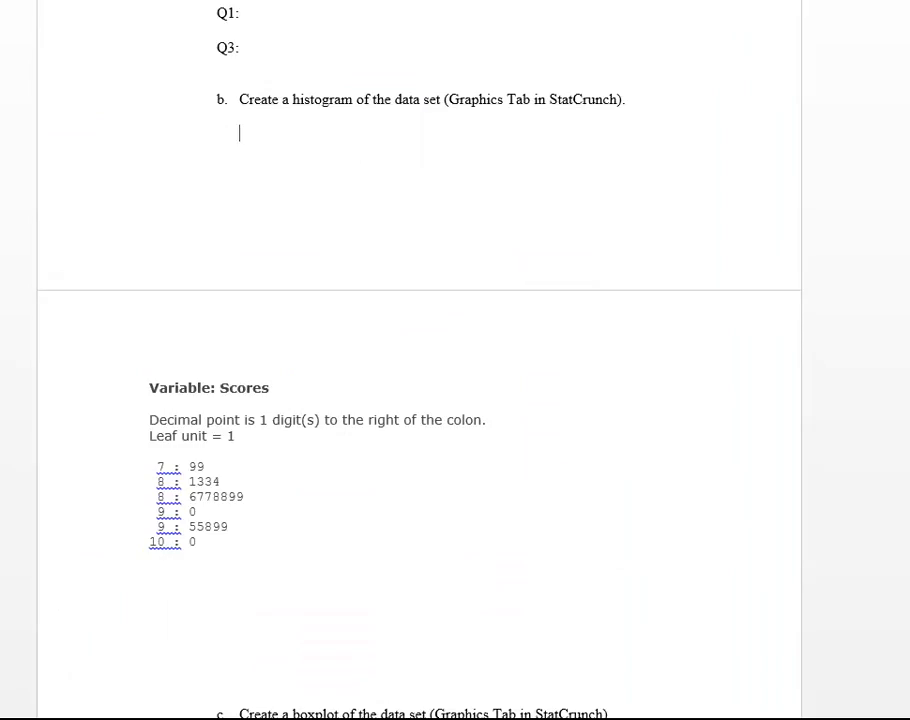
click(283, 183)
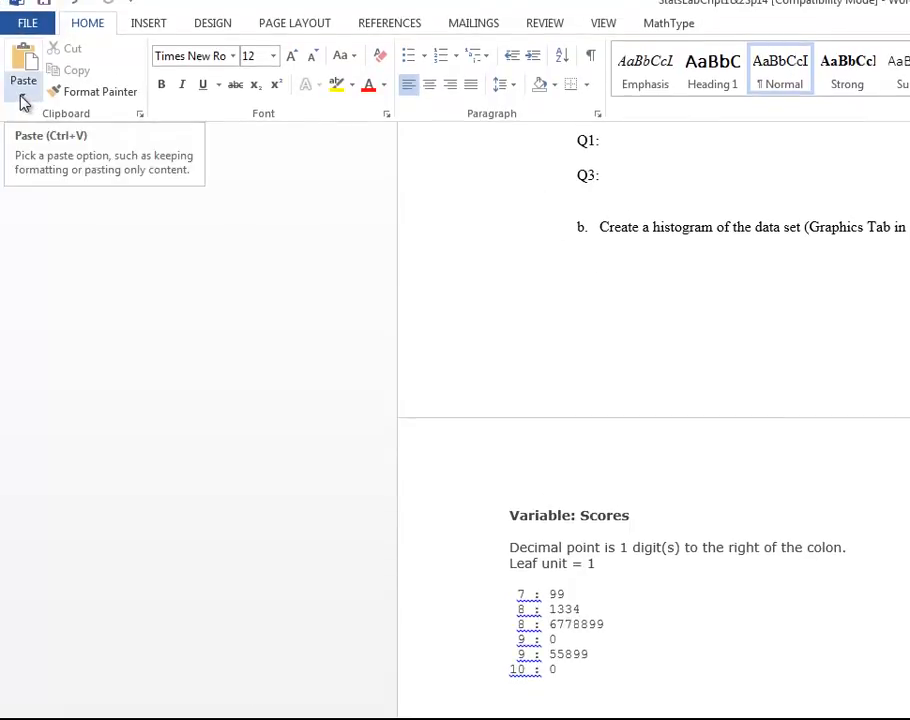
right_click(20, 101)
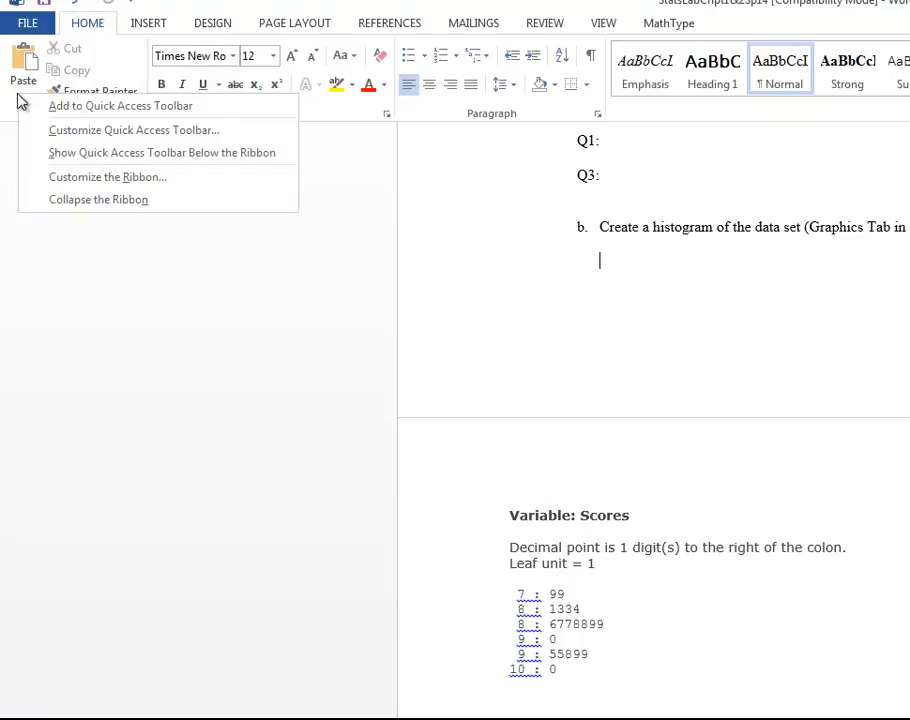
click(57, 182)
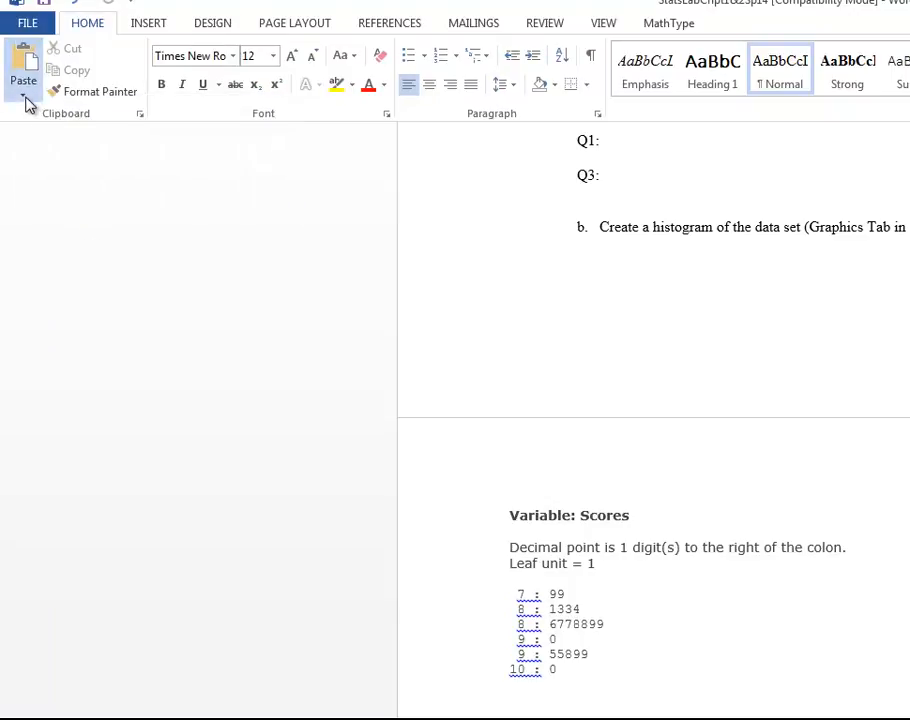
click(55, 173)
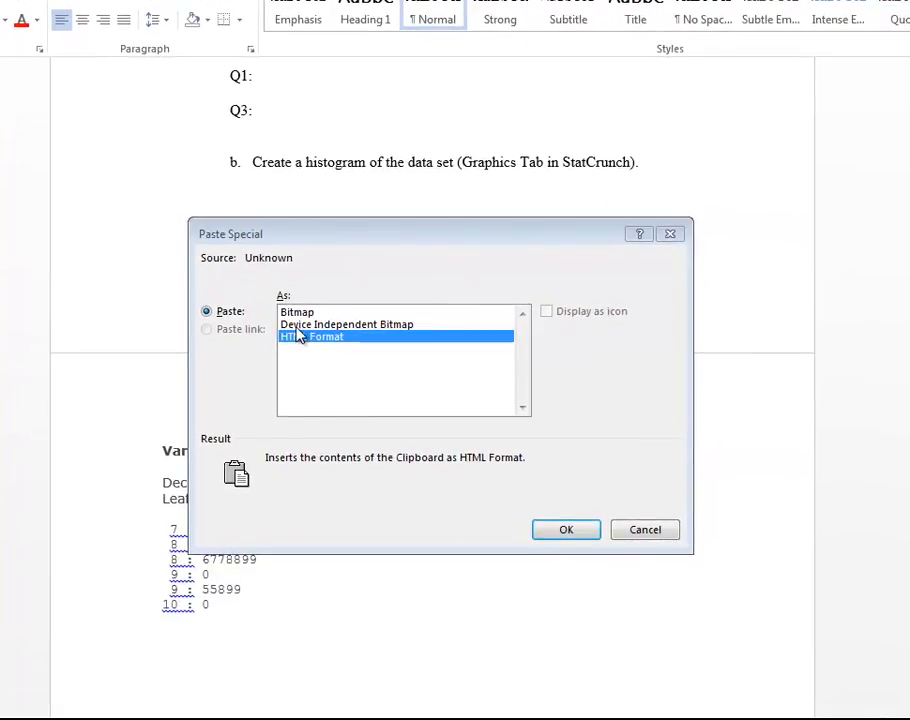
click(350, 326)
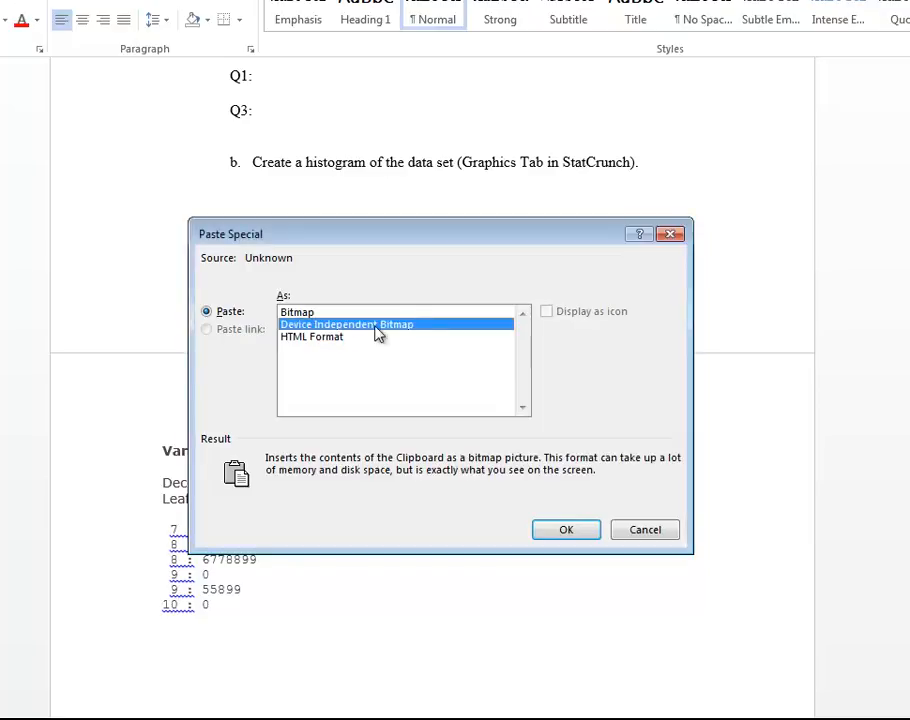
click(567, 531)
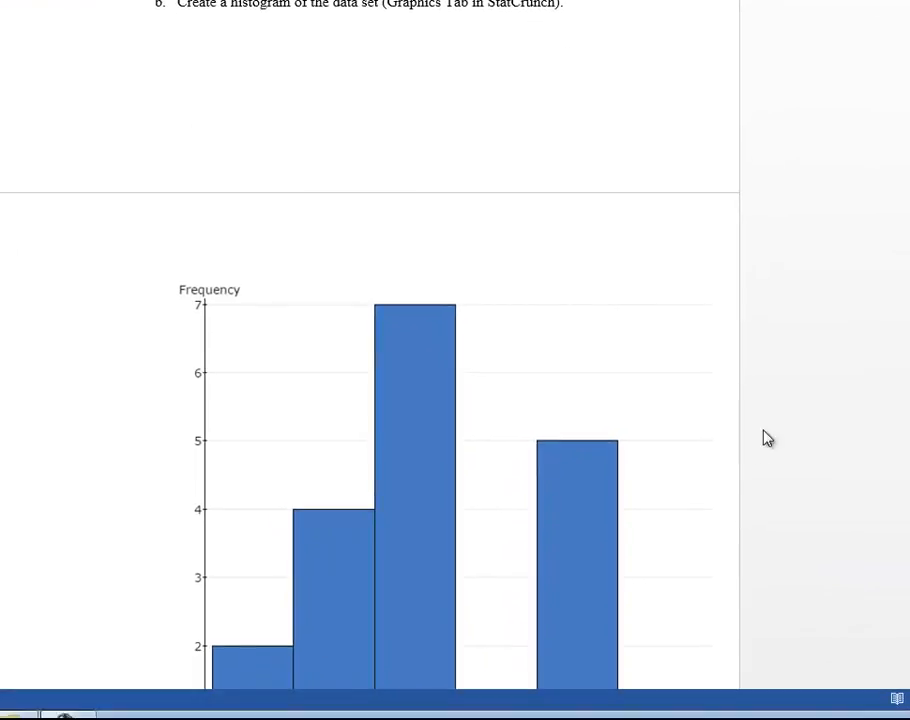
Reduce the pasted histogram picture to about half its height and width, keeping the aspect ratio locked.
scroll(608, 241, down, 1)
scroll(608, 241, down, 4)
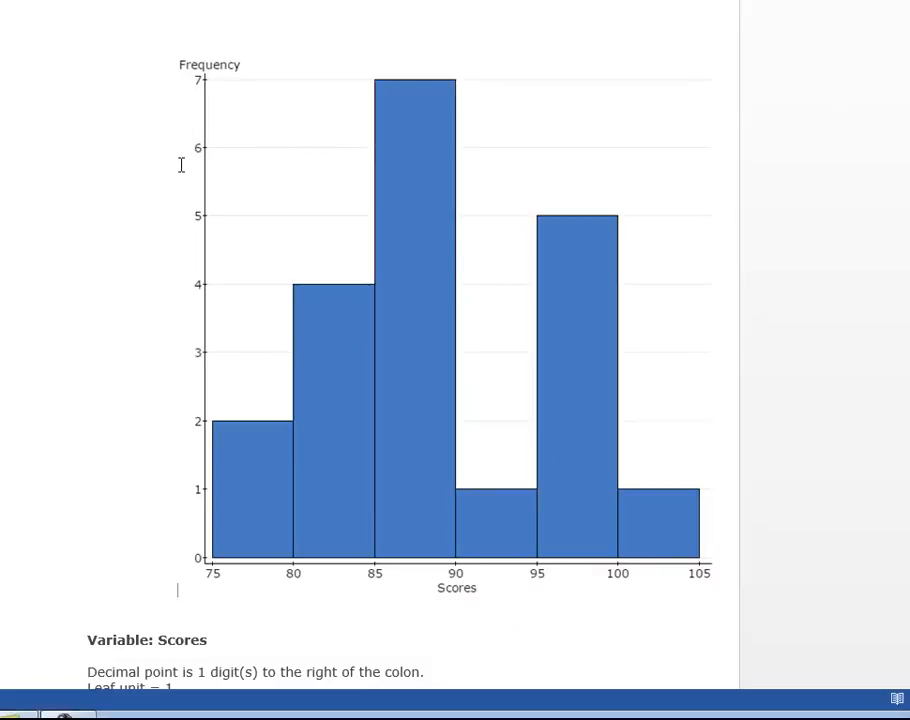
right_click(307, 203)
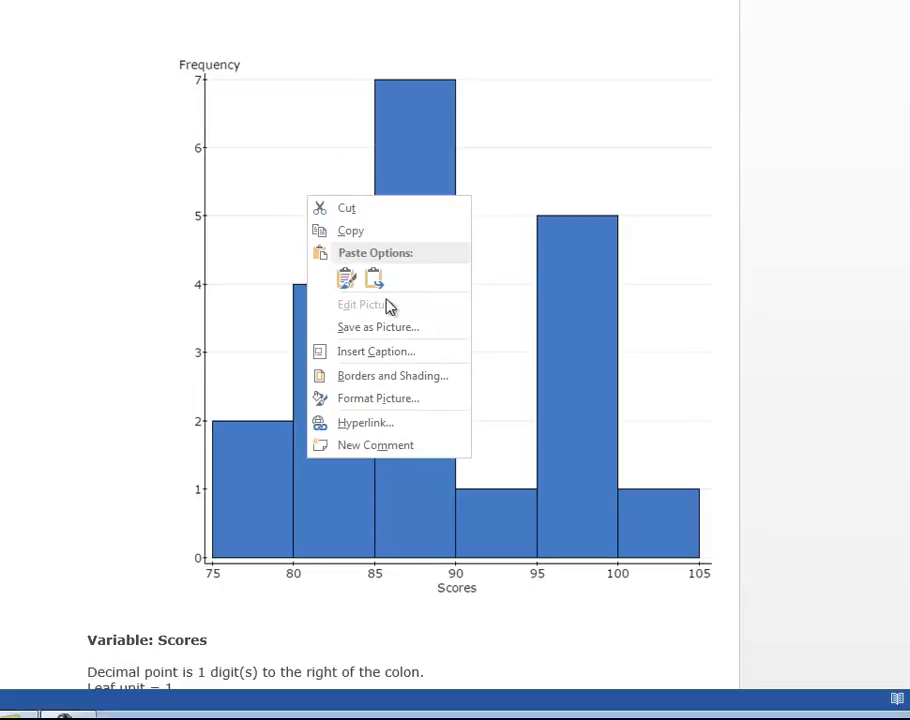
click(378, 400)
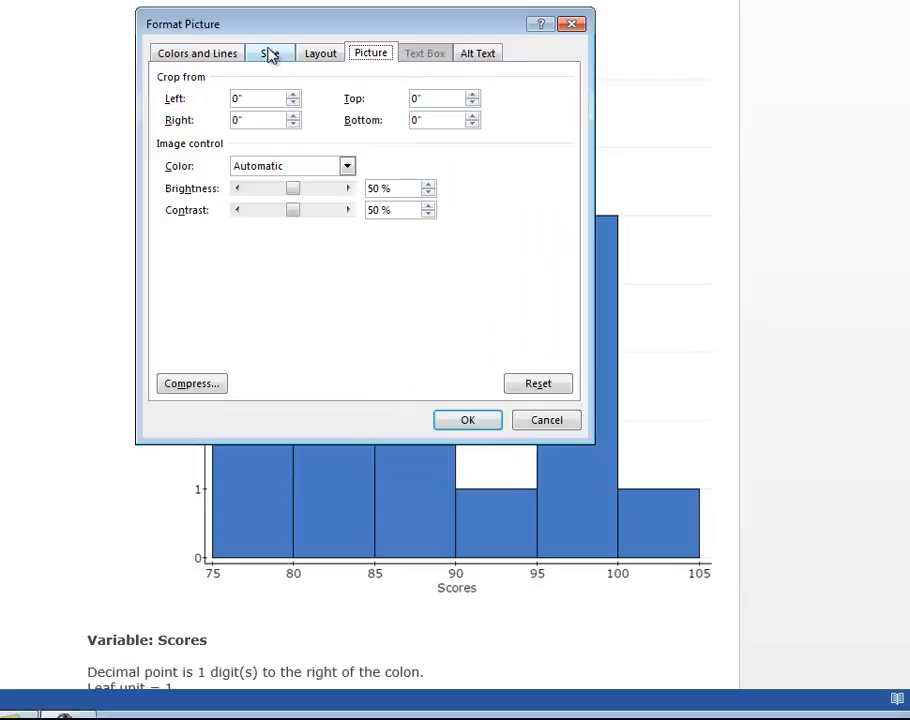
click(270, 55)
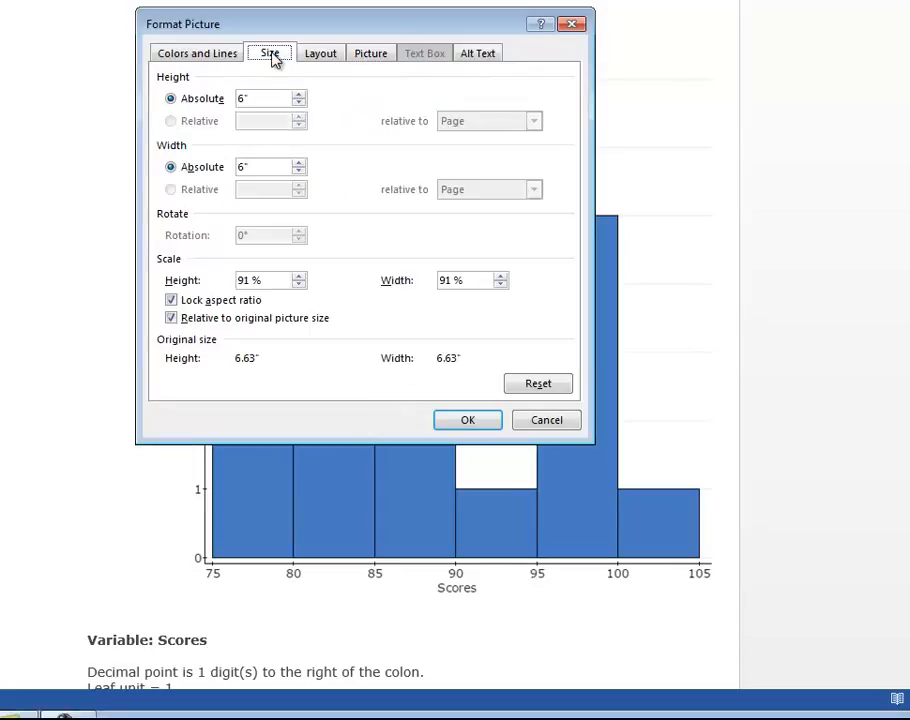
click(298, 103)
click(298, 103)
click(298, 103)
click(298, 103)
click(298, 103)
click(298, 103)
click(298, 103)
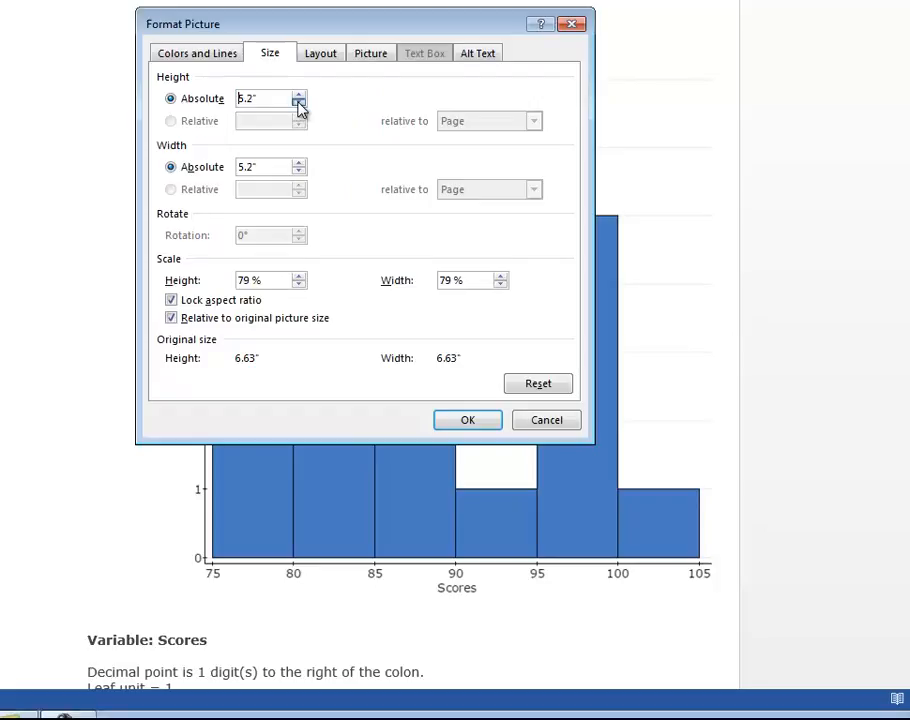
click(298, 103)
click(298, 103)
click(298, 103)
click(298, 103)
click(298, 103)
click(298, 103)
click(298, 103)
click(298, 103)
click(298, 103)
click(298, 103)
click(298, 103)
click(298, 103)
click(298, 103)
click(298, 103)
click(298, 103)
click(298, 103)
click(298, 103)
click(298, 103)
click(466, 421)
click(502, 270)
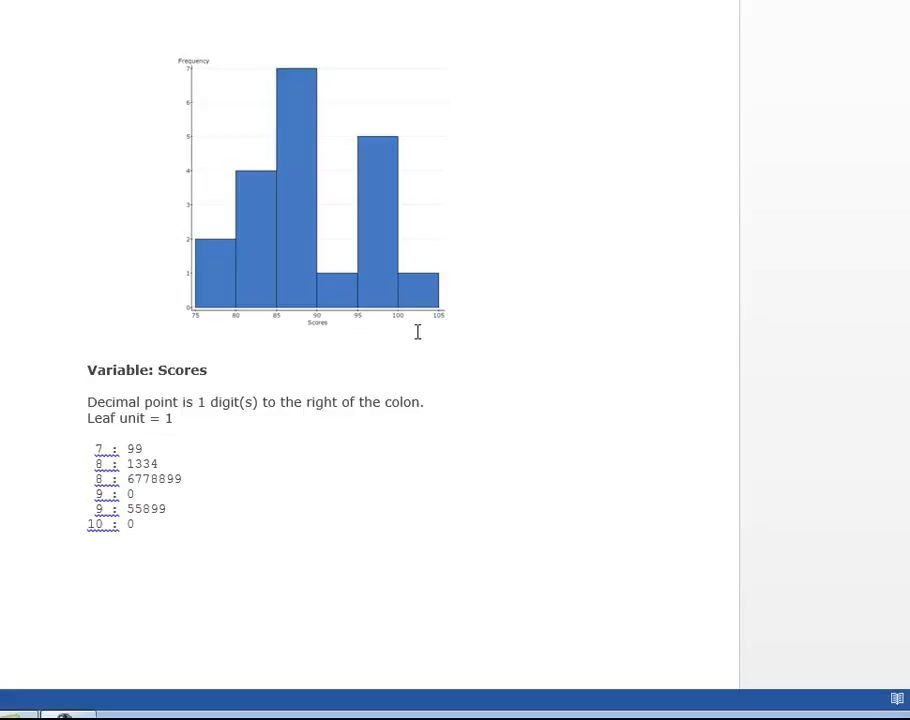
Switch to StatCrunch, close the histogram copy window and compute a boxplot of the Scores column with default settings for part c.
scroll(398, 449, up, 5)
scroll(392, 441, up, 1)
scroll(390, 443, down, 11)
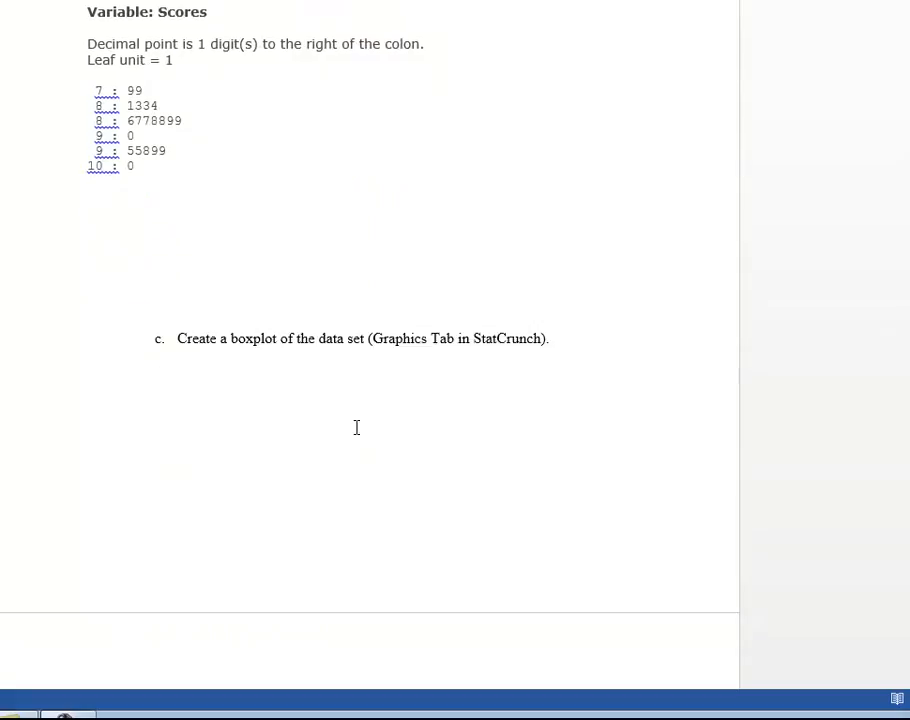
scroll(203, 387, down, 4)
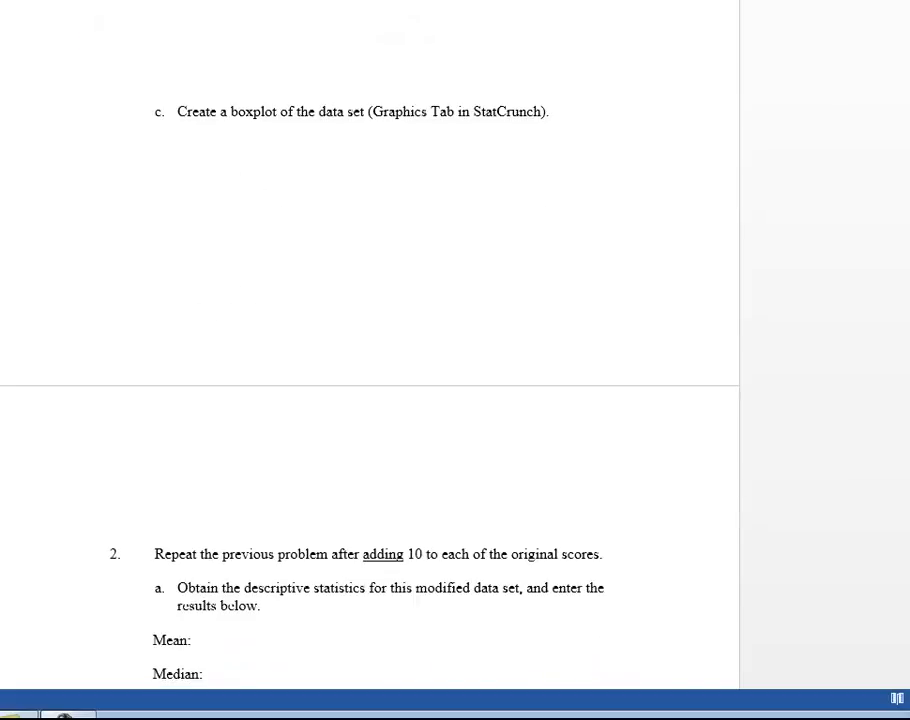
key(alt+Tab)
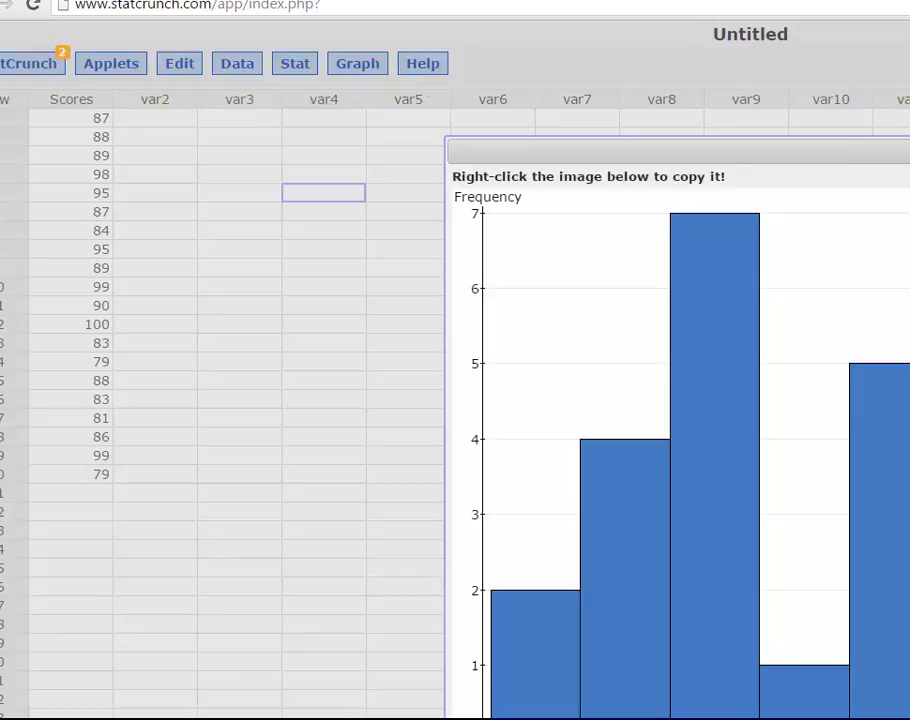
key(Escape)
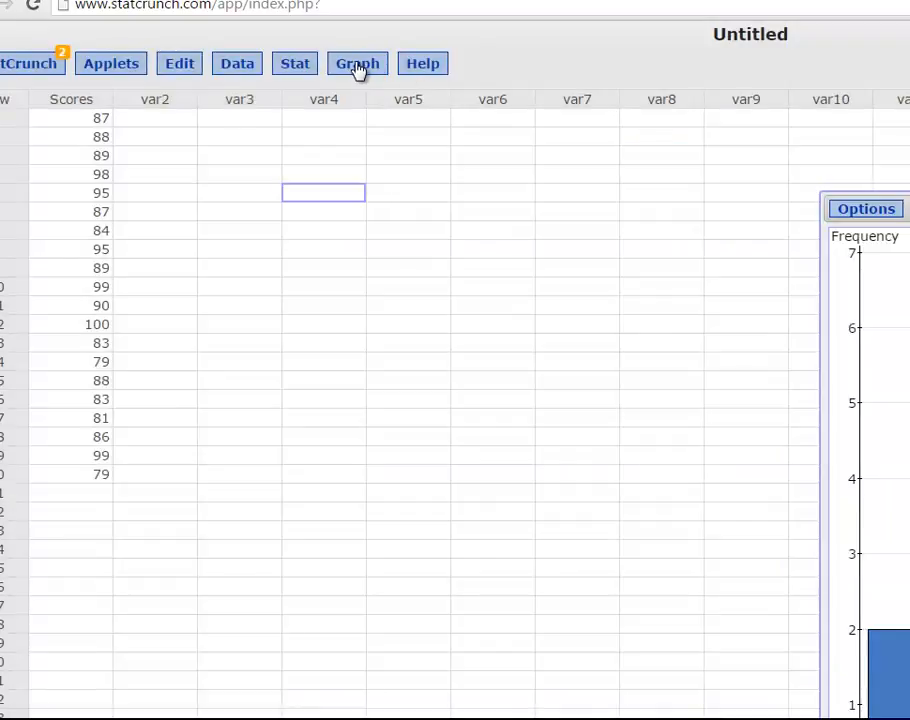
click(357, 65)
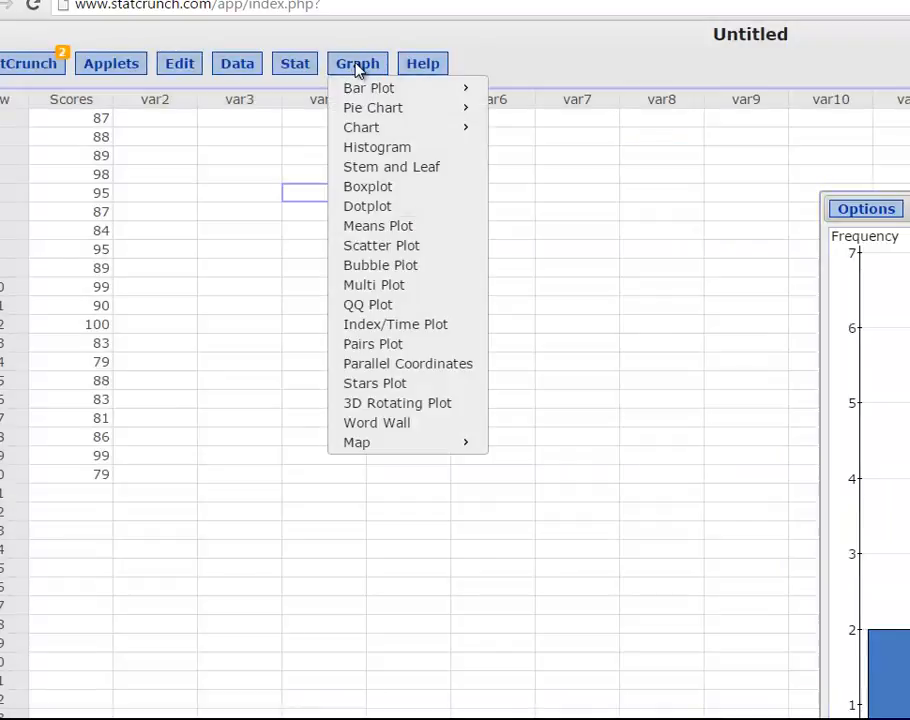
click(366, 188)
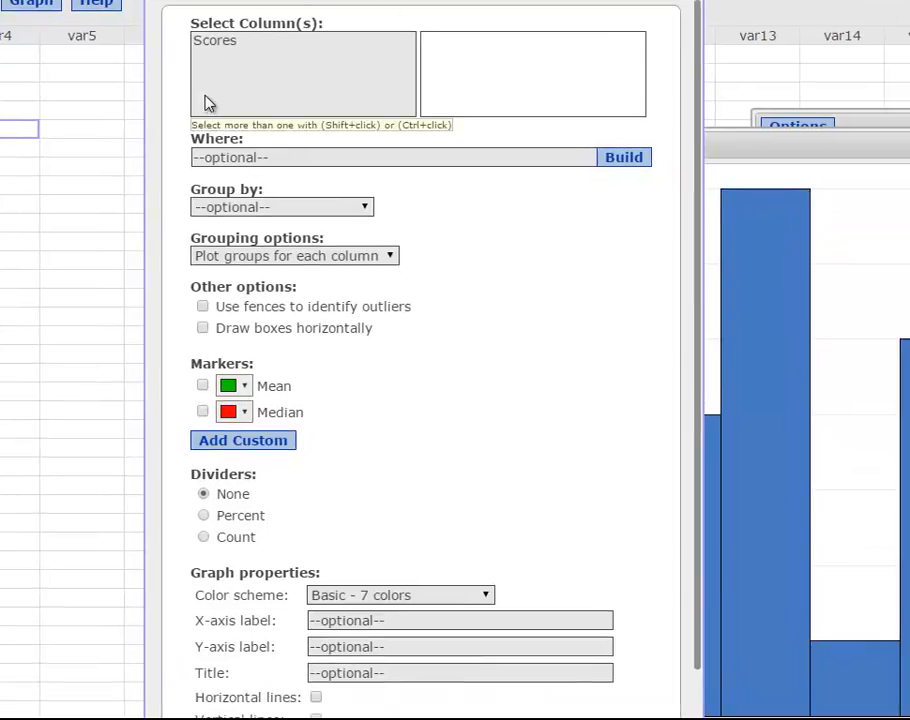
click(218, 42)
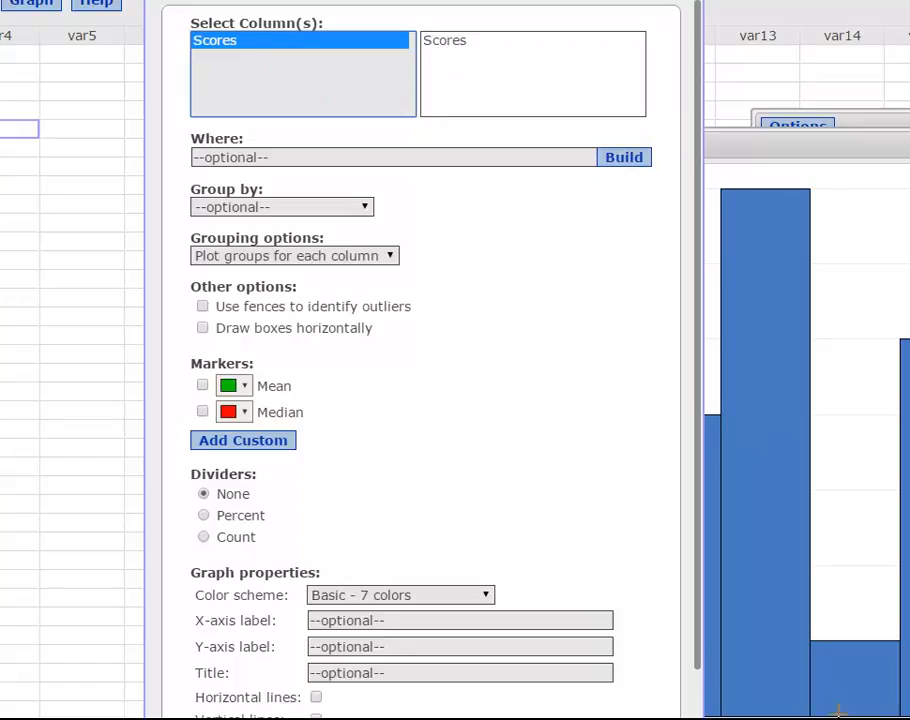
click(655, 716)
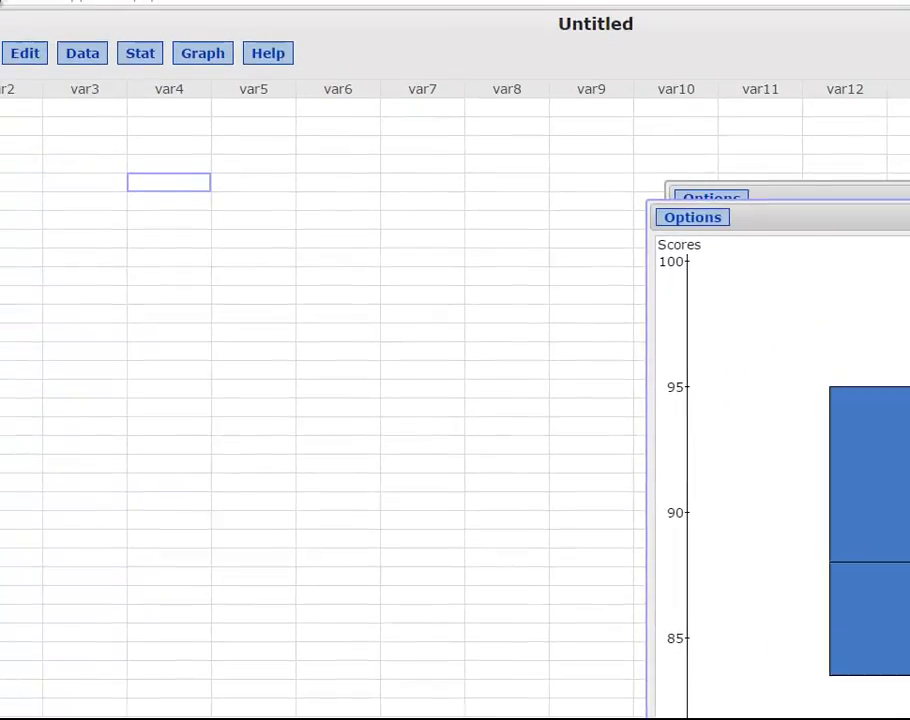
Compute a new boxplot of the Scores column with the boxes drawn horizontally.
click(244, 62)
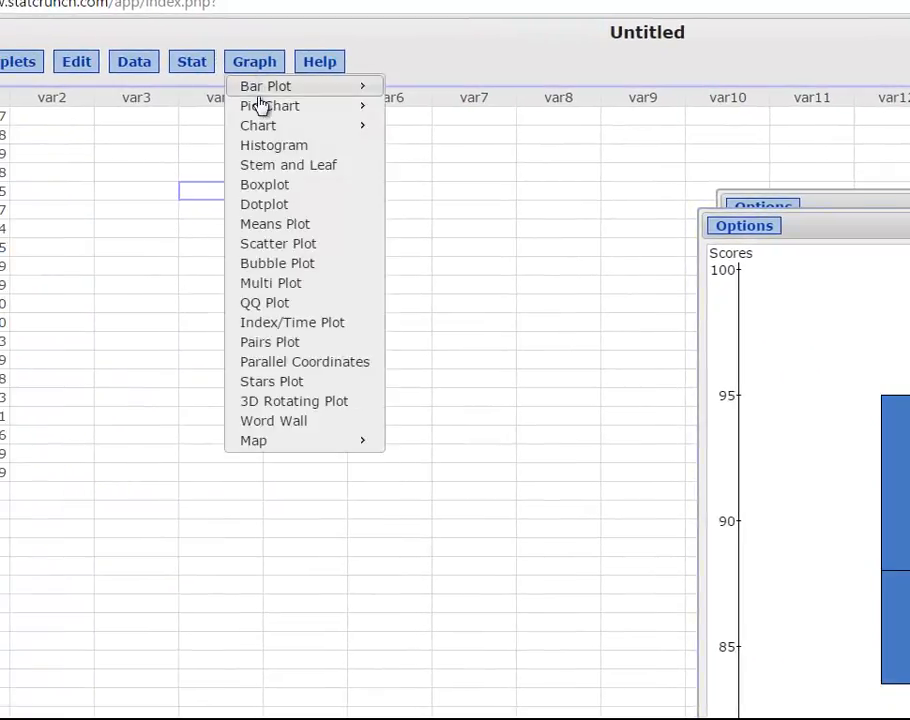
click(273, 187)
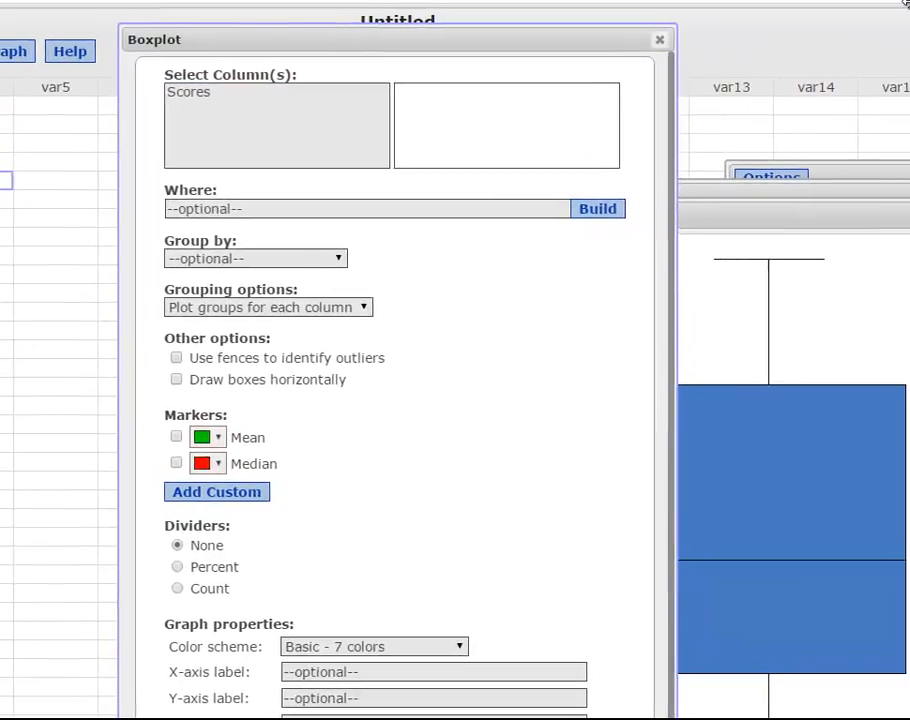
click(158, 91)
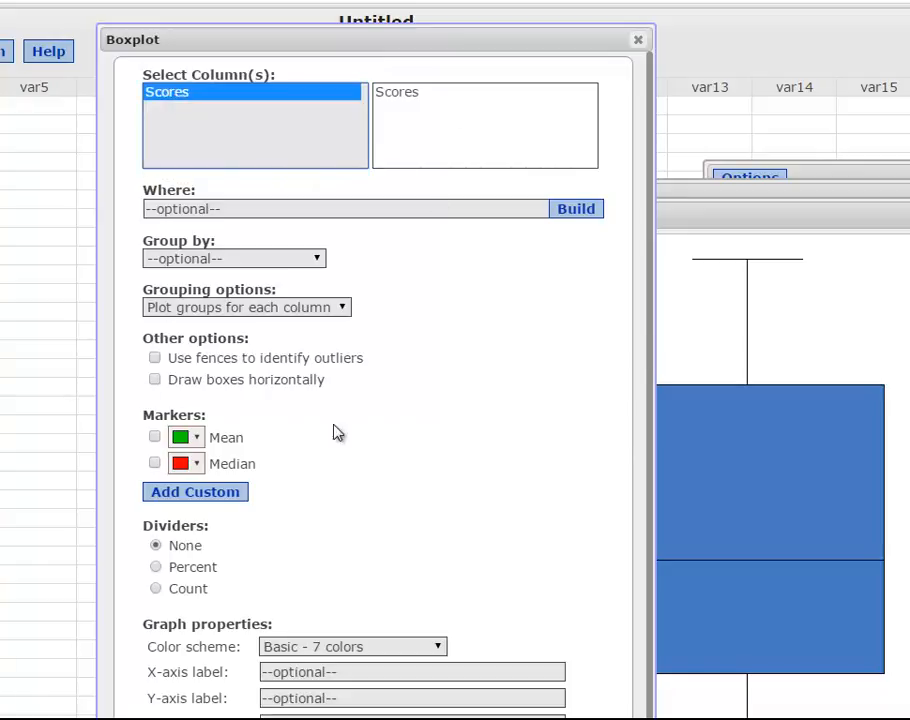
click(155, 381)
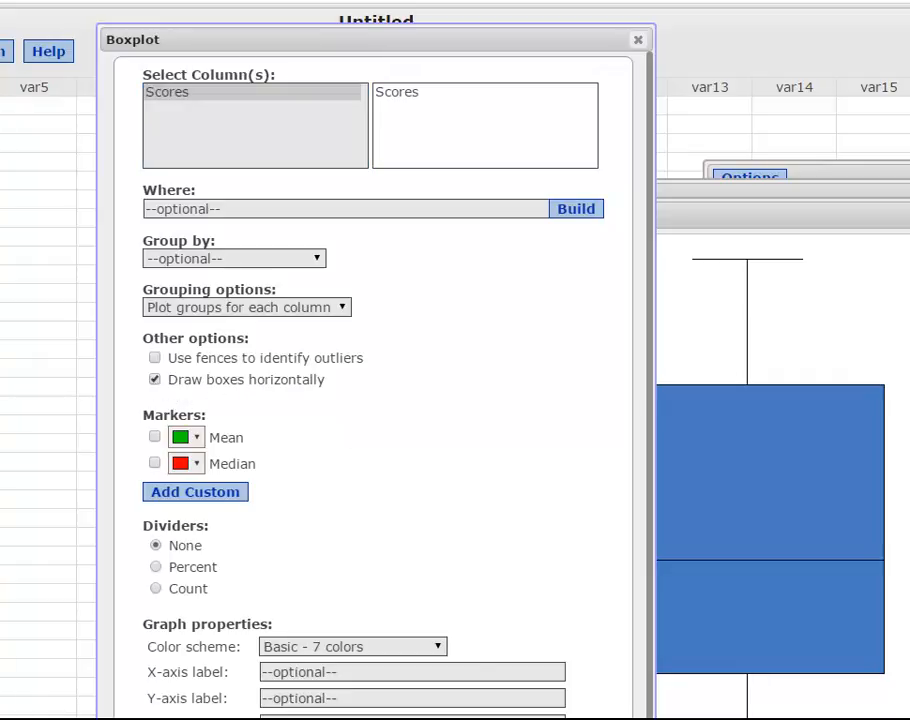
key(Return)
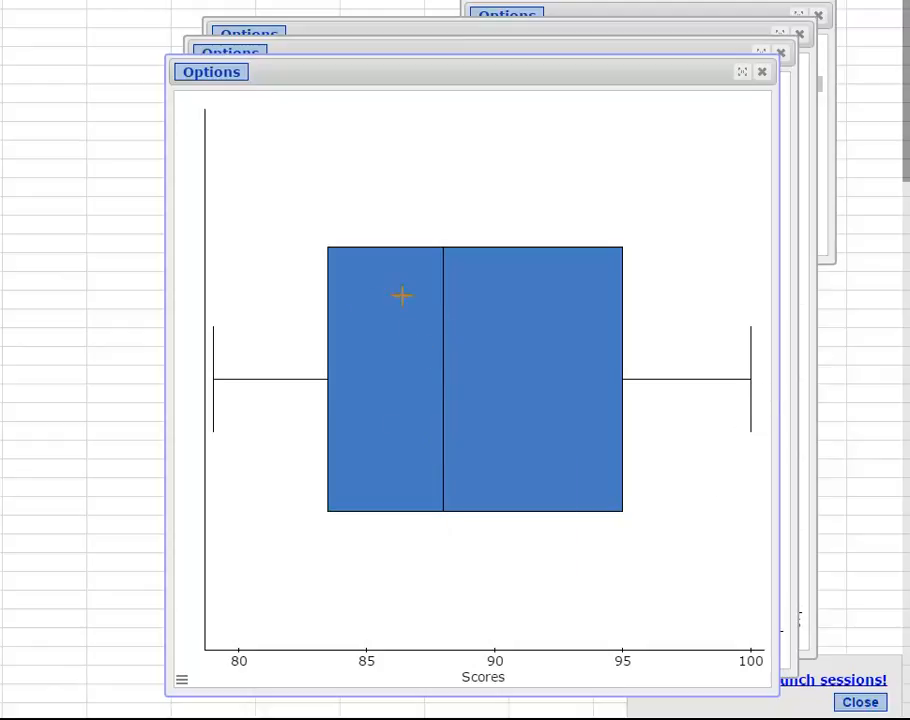
Open the copyable version of the horizontal Scores boxplot and copy its image.
click(213, 80)
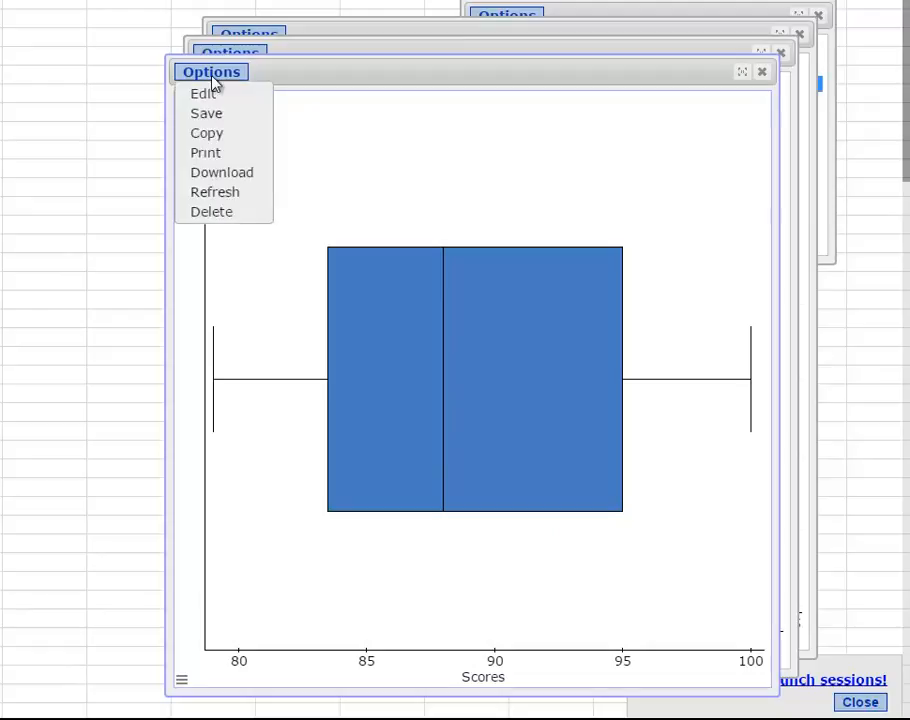
click(213, 143)
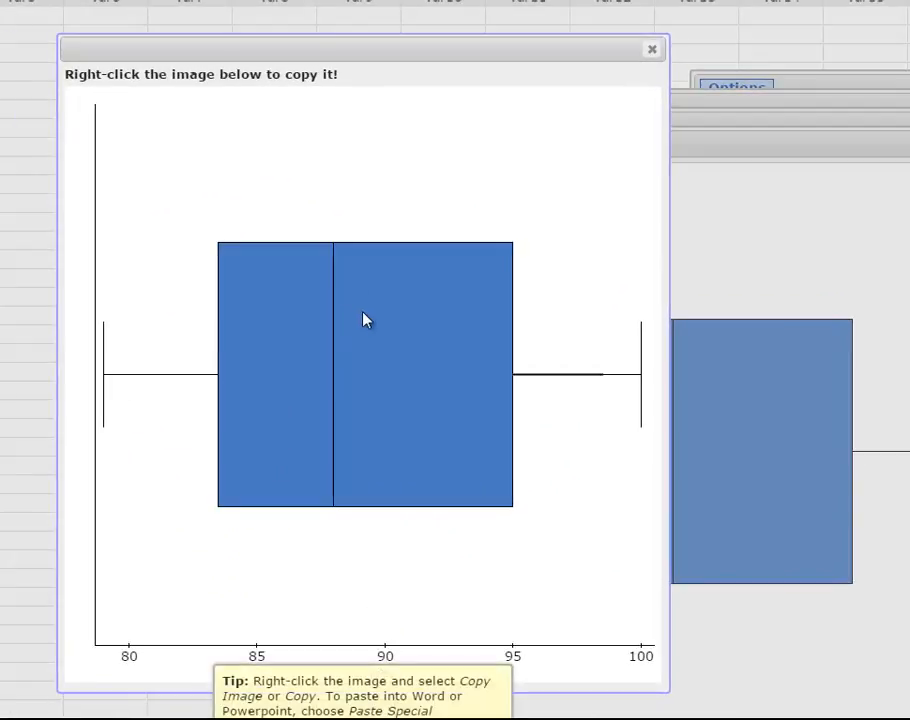
right_click(363, 313)
click(406, 372)
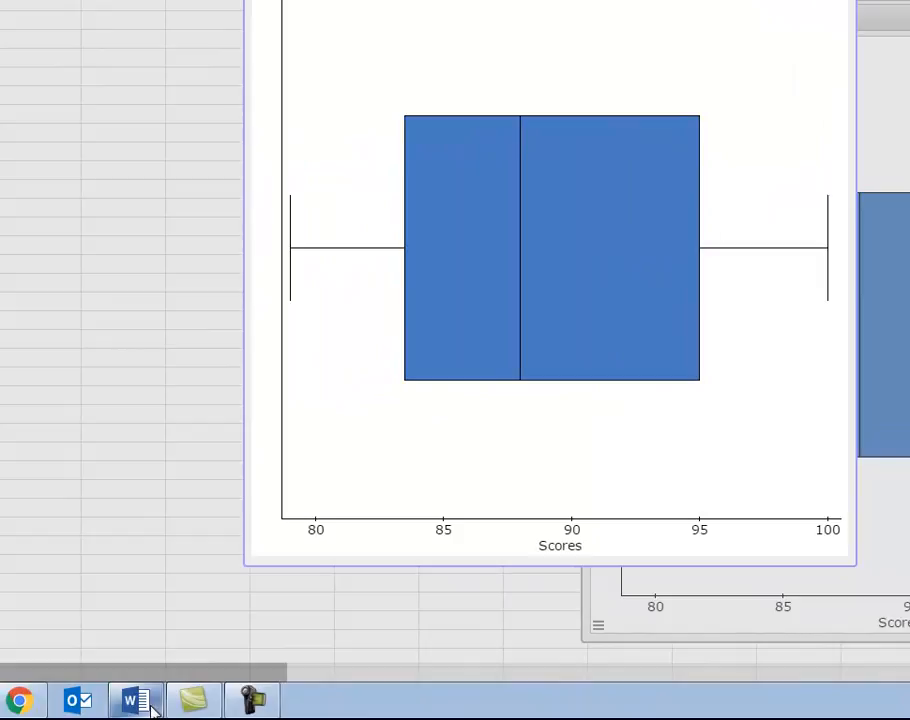
Switch to Word and paste the boxplot below part c with Paste Special as a Device Independent Bitmap.
click(151, 707)
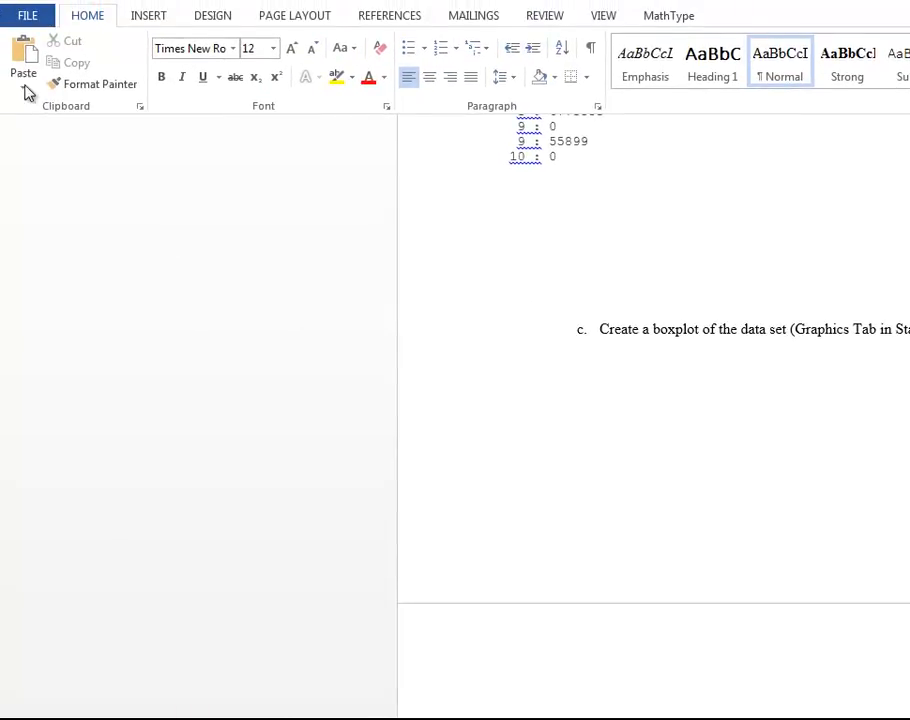
click(27, 95)
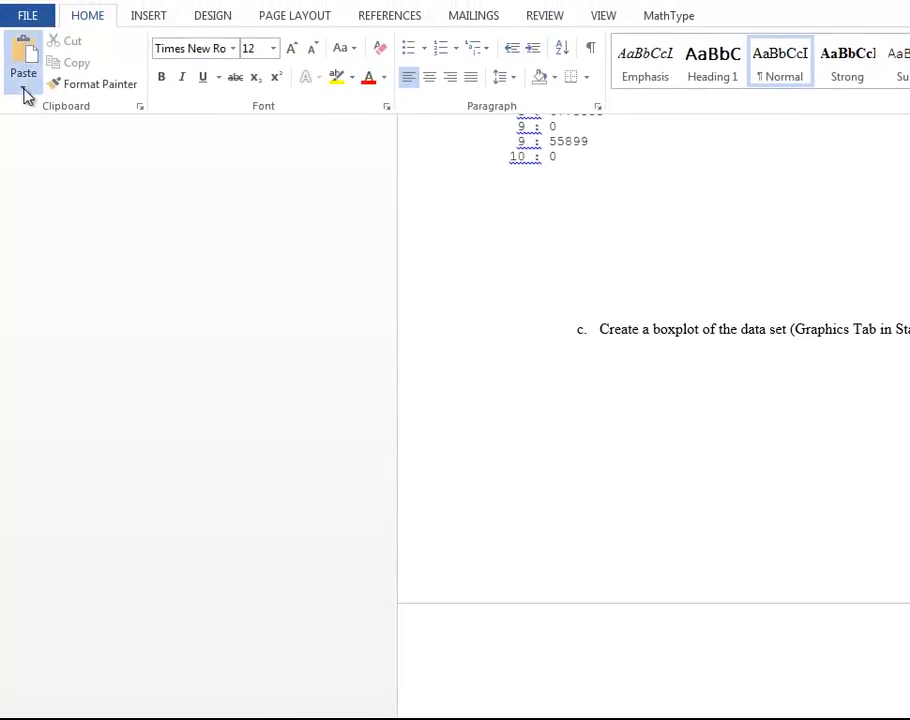
click(56, 164)
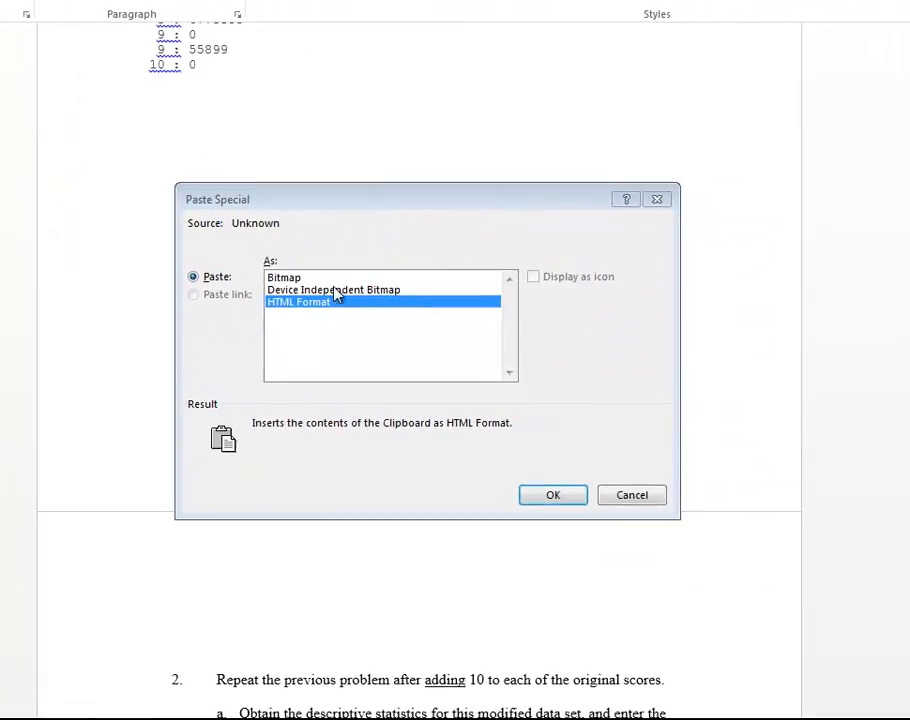
click(337, 290)
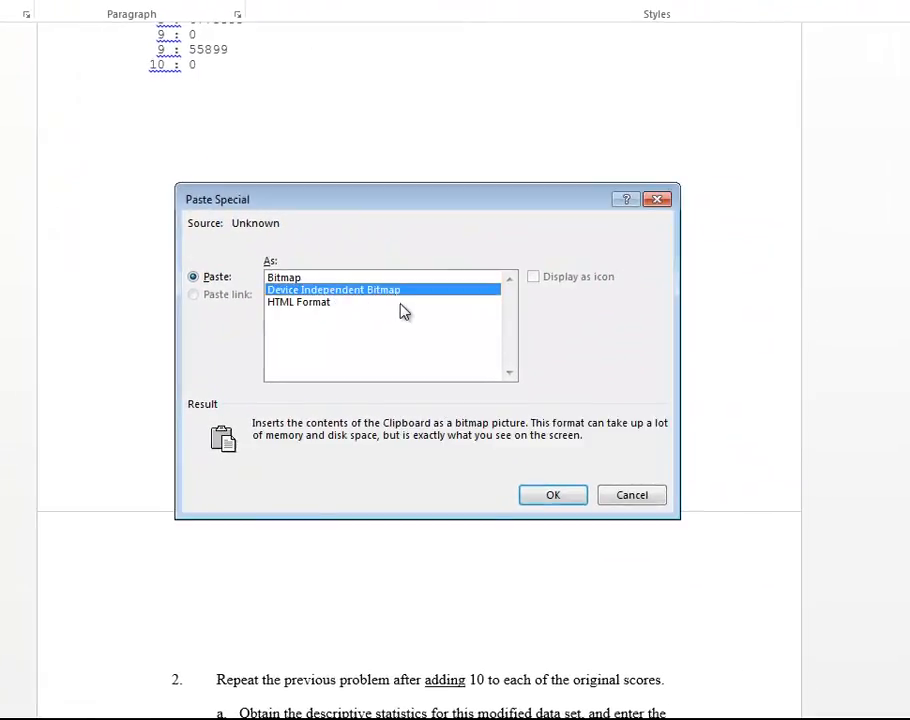
click(553, 495)
scroll(559, 496, down, 1)
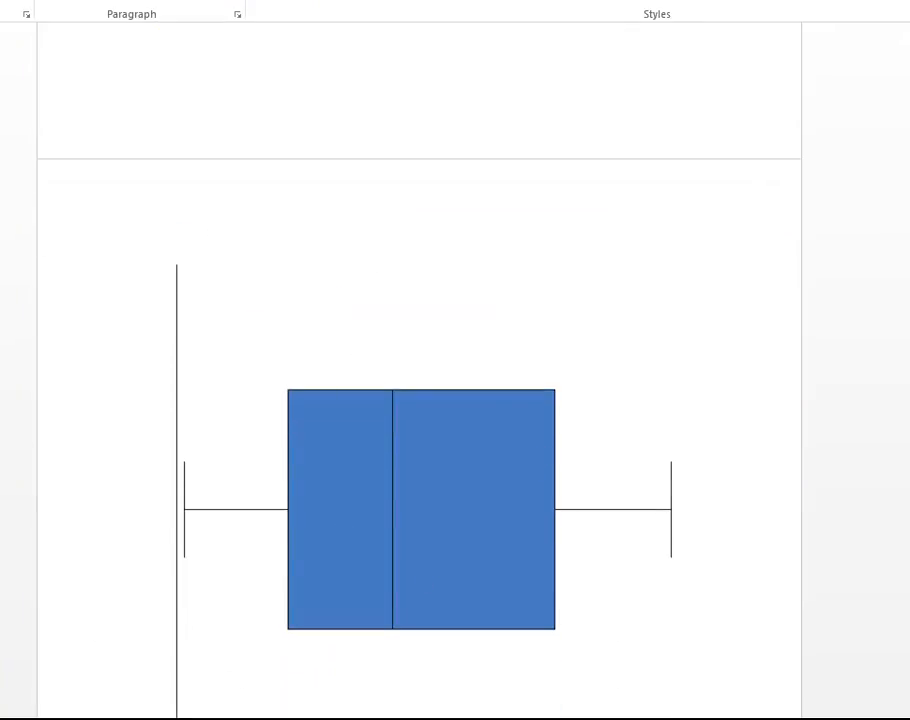
Reduce the pasted boxplot picture to 4.4" high and wide, keeping the aspect ratio locked.
click(398, 325)
scroll(398, 325, up, 1)
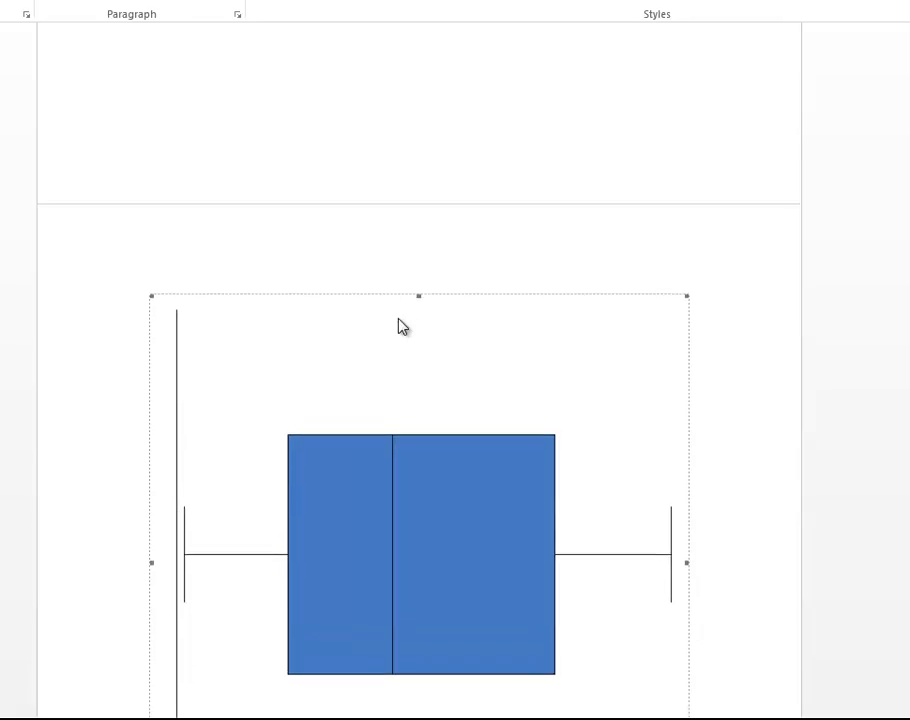
scroll(404, 322, down, 3)
scroll(406, 321, down, 1)
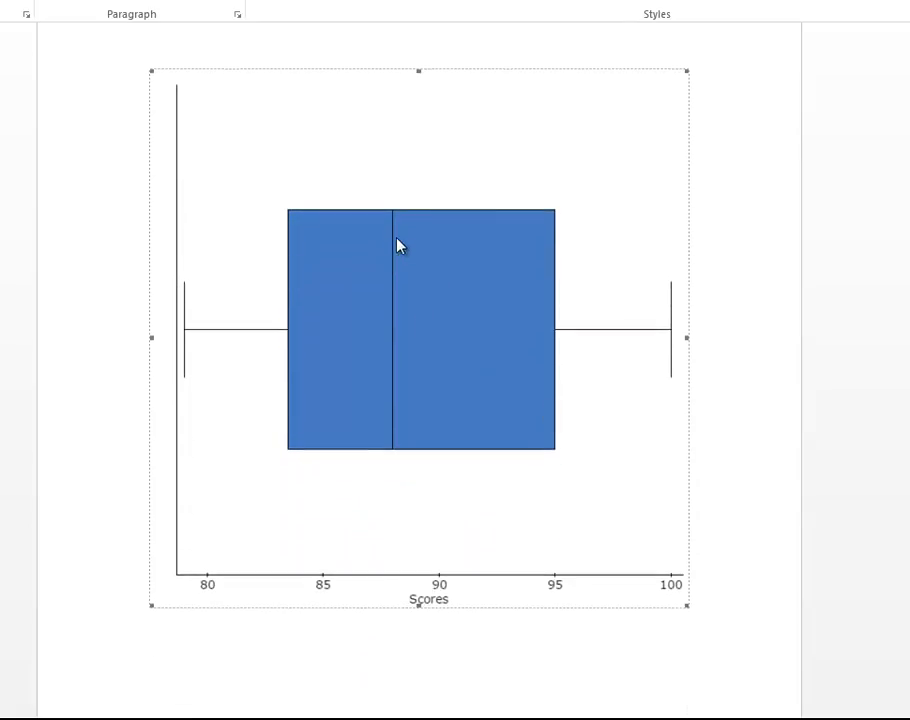
right_click(349, 172)
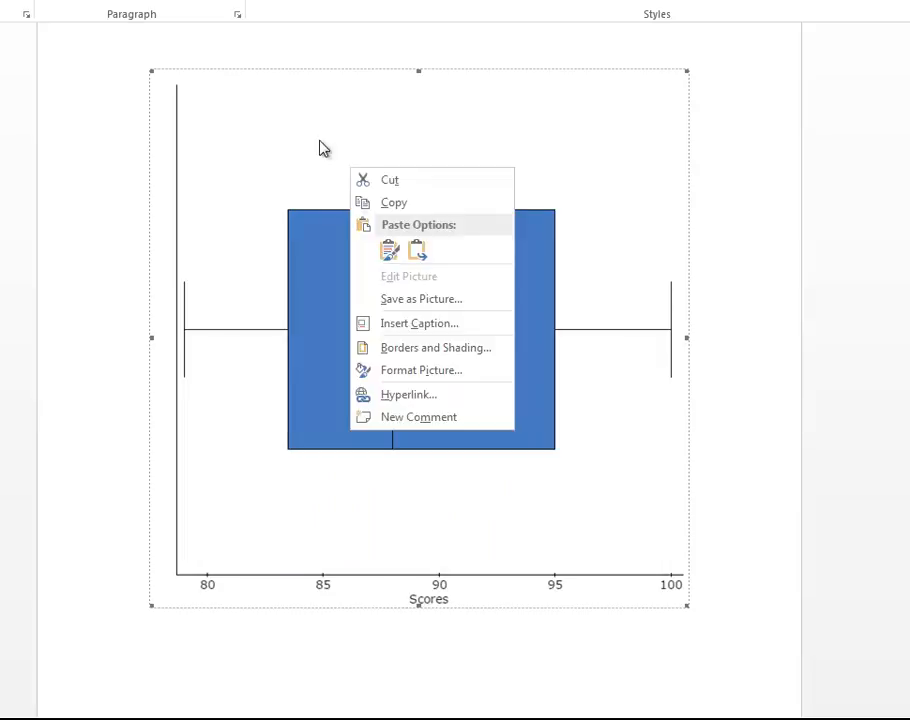
click(428, 377)
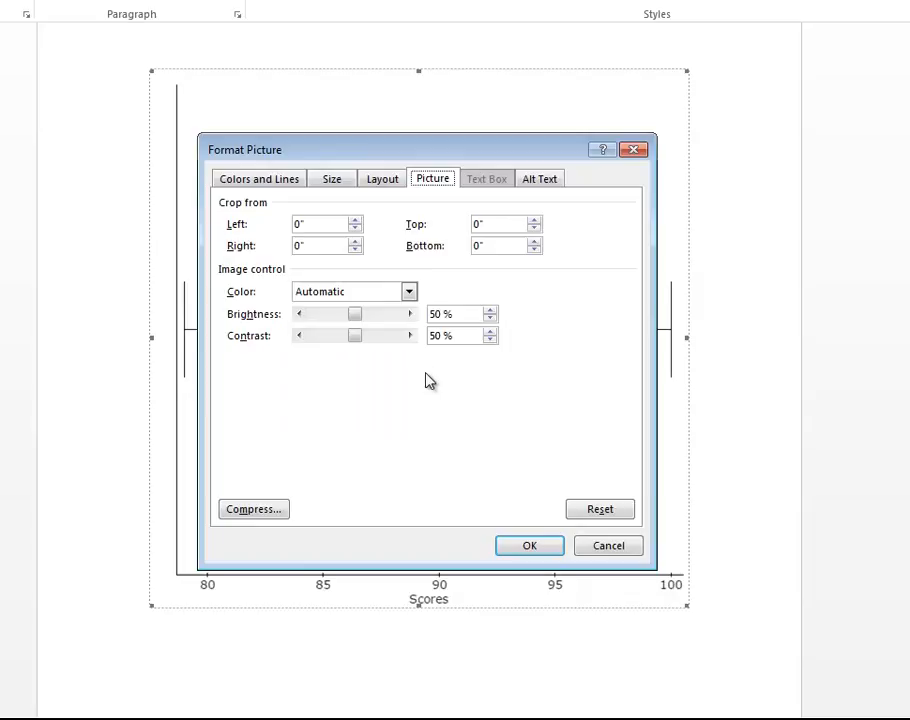
click(331, 185)
double_click(360, 229)
double_click(360, 229)
triple_click(360, 229)
double_click(360, 229)
click(360, 229)
click(360, 229)
click(360, 229)
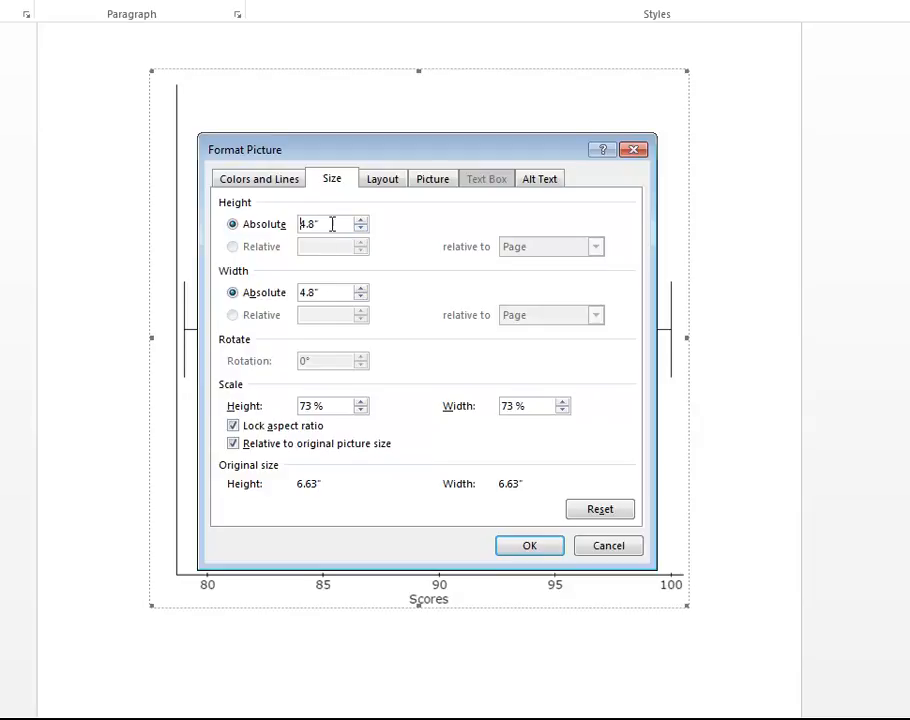
double_click(360, 229)
double_click(360, 229)
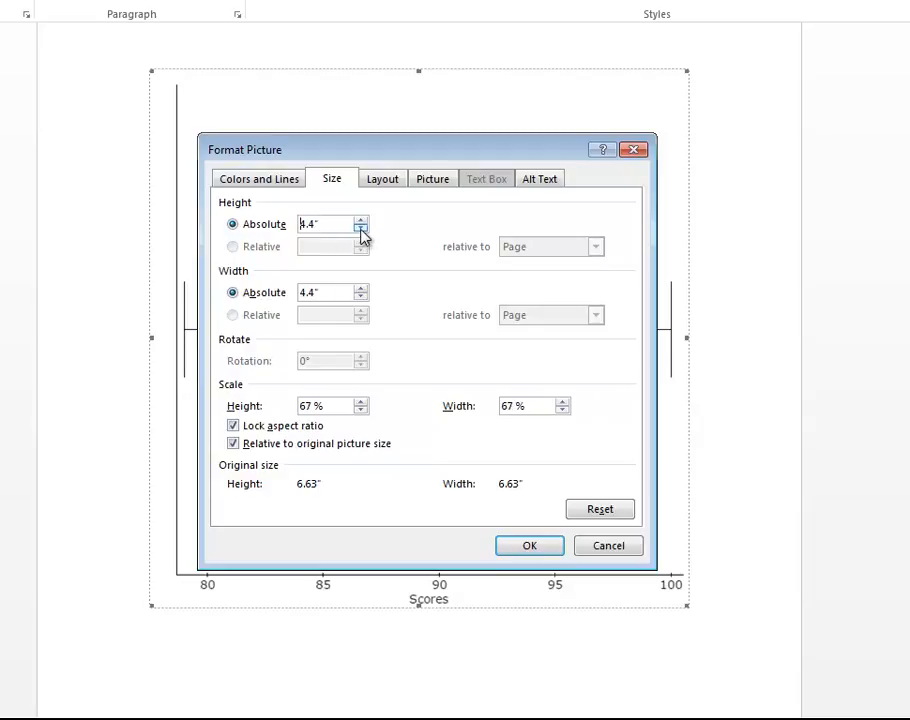
click(529, 545)
click(626, 455)
Review the lab document's problem 1 answers, including the summary statistics, histogram, stem and leaf plot and boxplot, and the start of problem 2.
scroll(570, 545, down, 4)
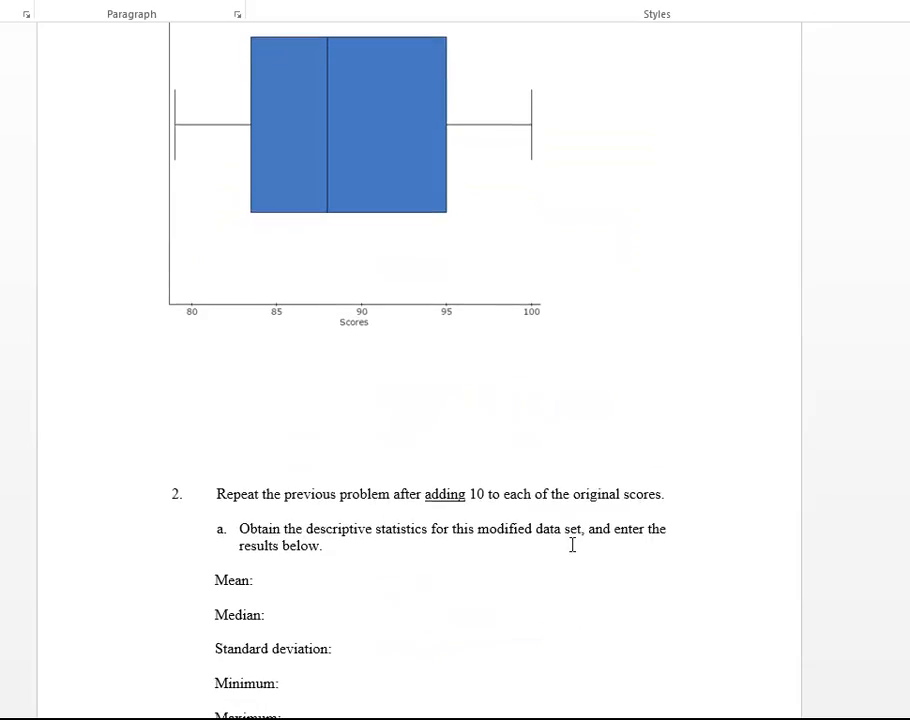
scroll(571, 542, up, 9)
scroll(557, 545, up, 18)
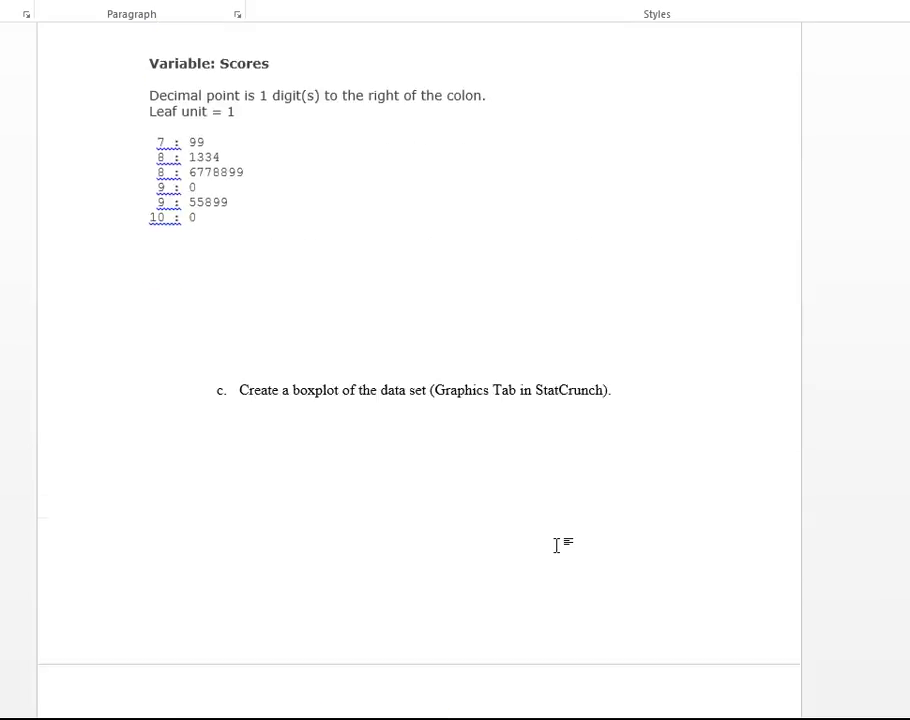
scroll(563, 537, up, 11)
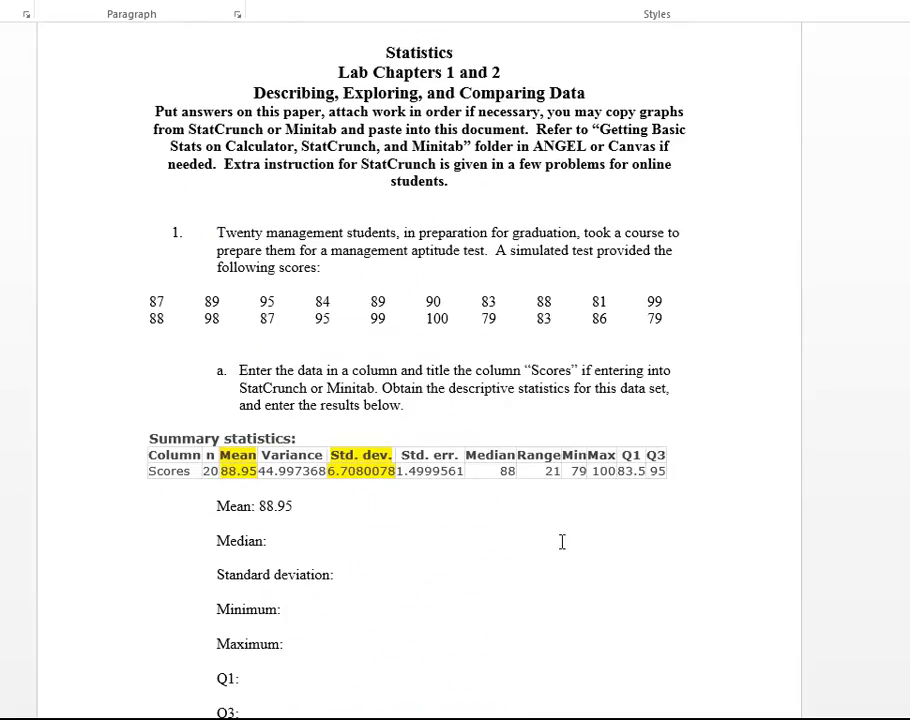
scroll(562, 541, down, 10)
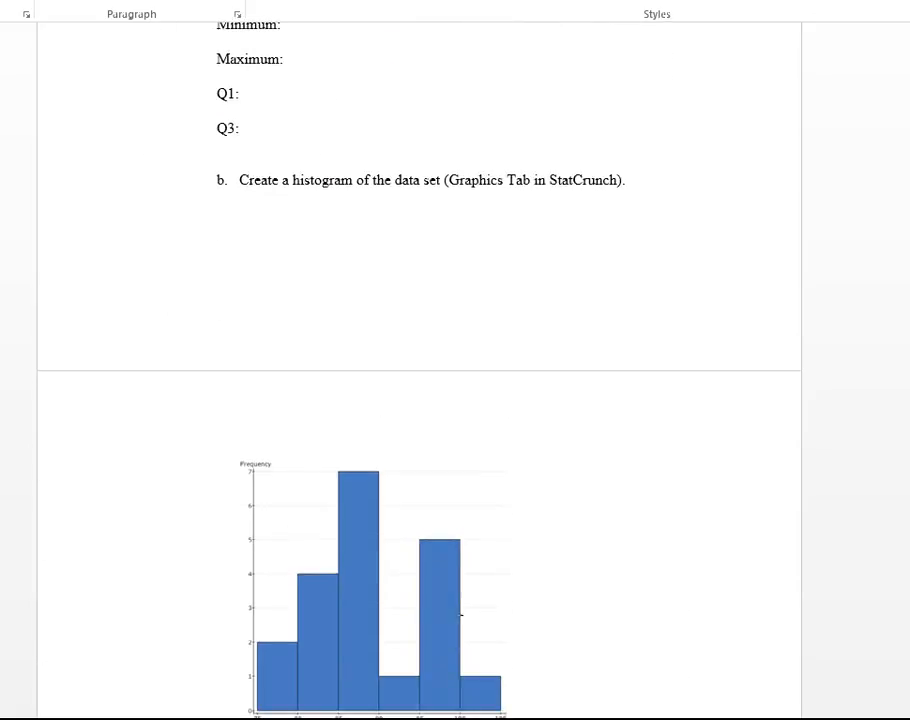
scroll(445, 631, down, 2)
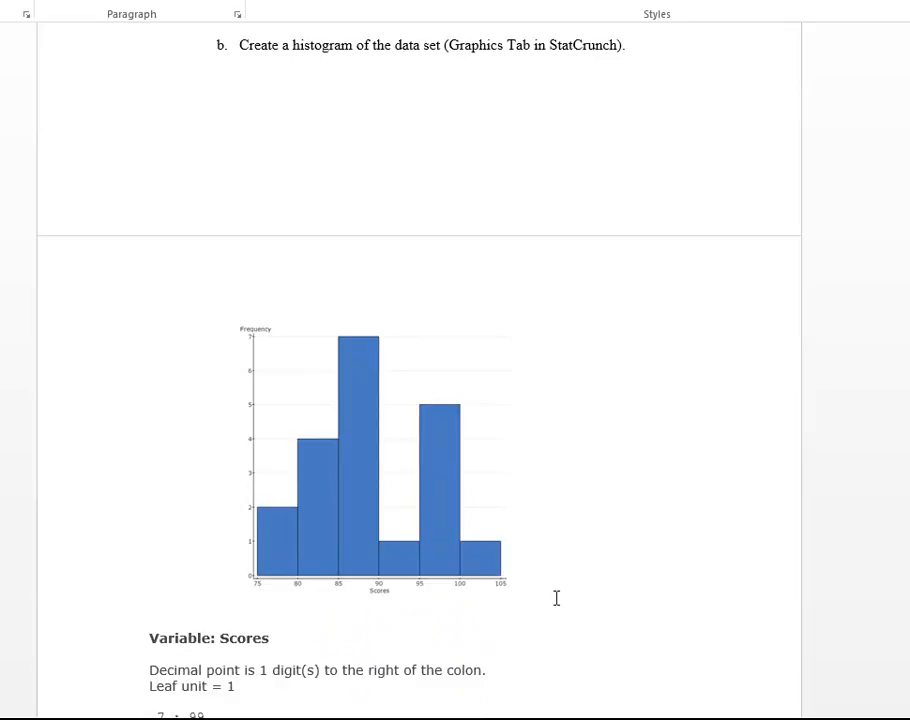
scroll(569, 582, down, 2)
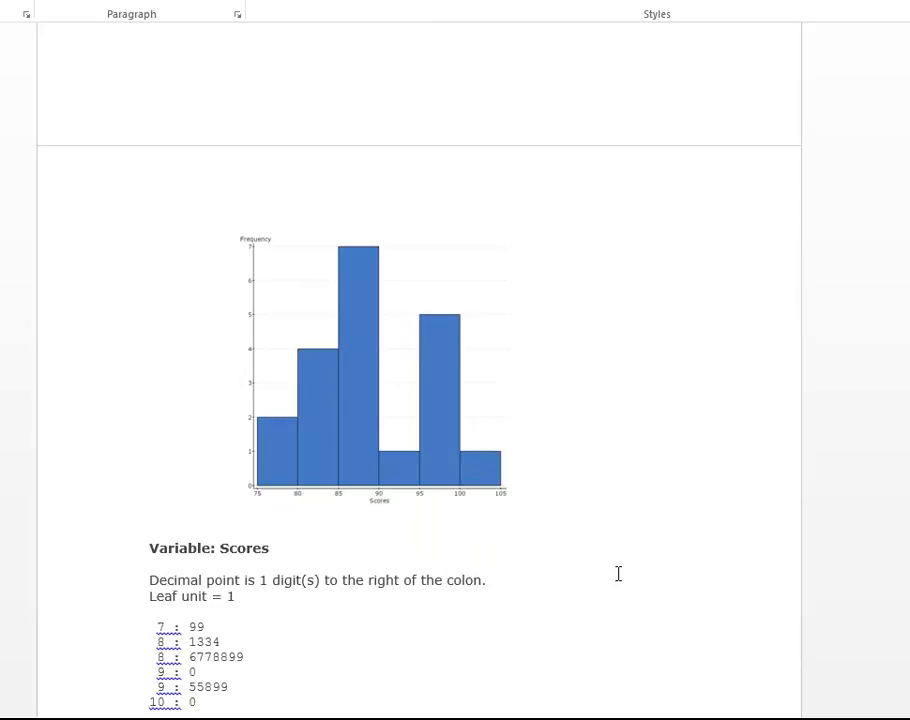
scroll(618, 573, down, 3)
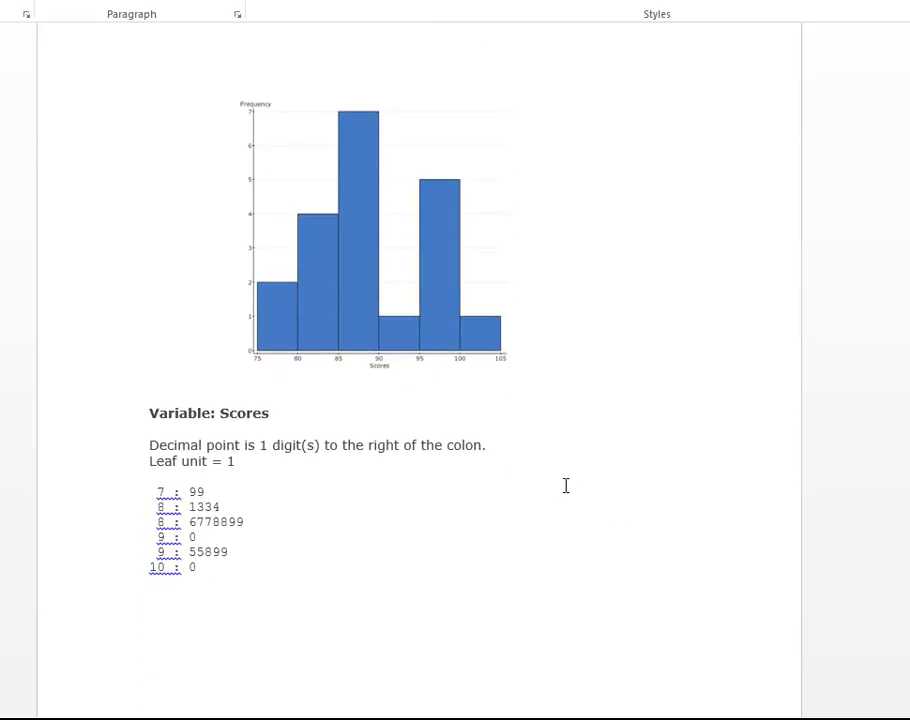